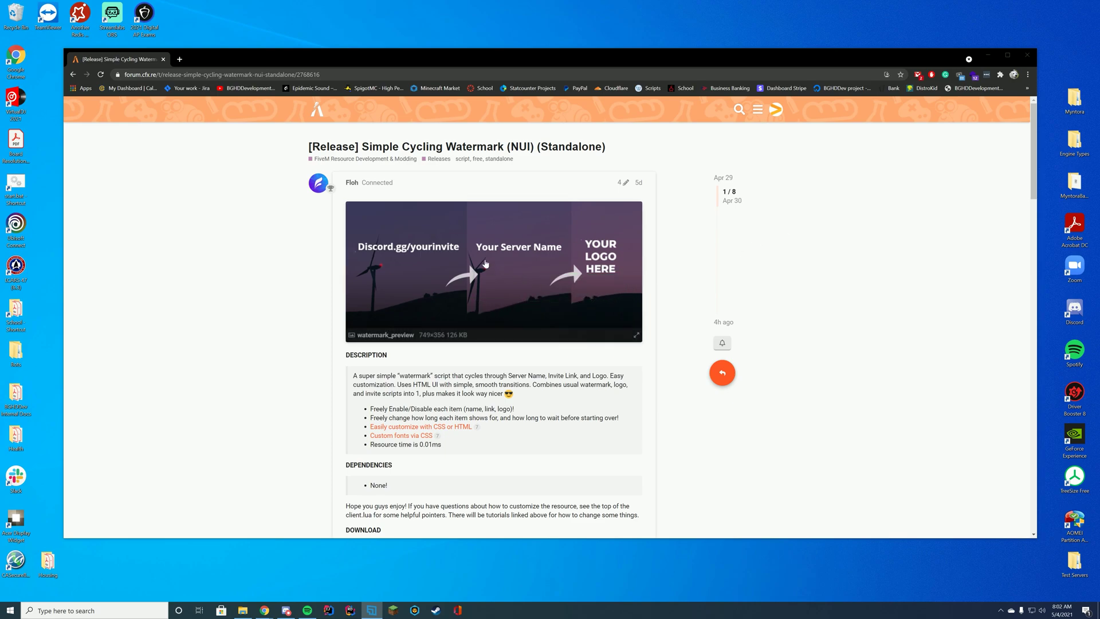
# Step: Play the demo video in the watermark release post and review the post's font, color and description sections
pyautogui.scroll(-10, 445, 240)
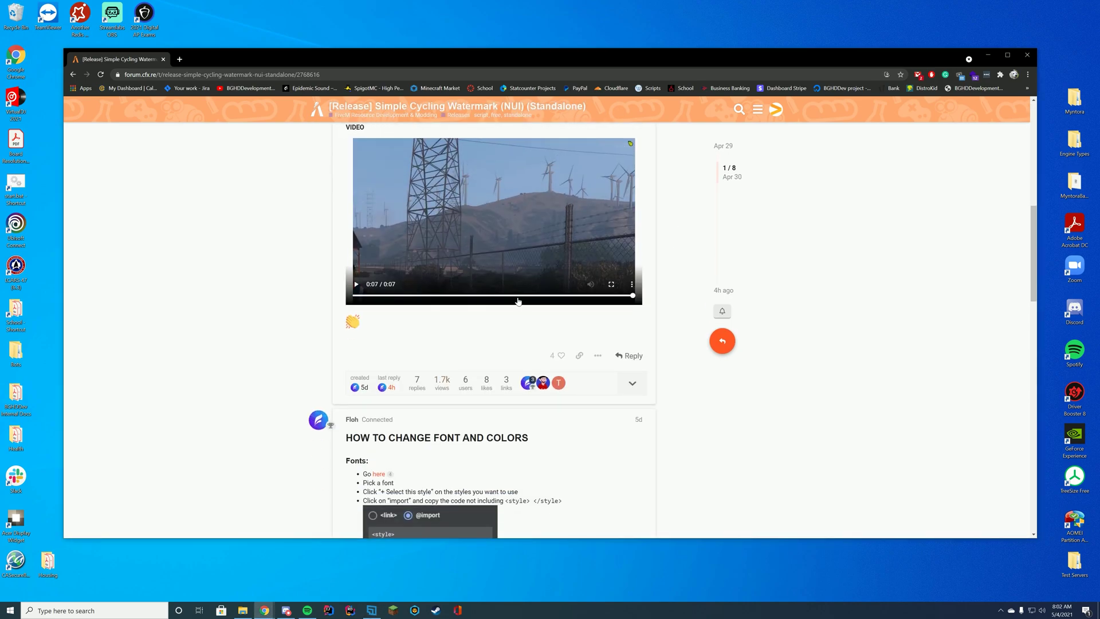
pyautogui.click(420, 297)
pyautogui.moveTo(421, 302); pyautogui.dragTo(391, 296)
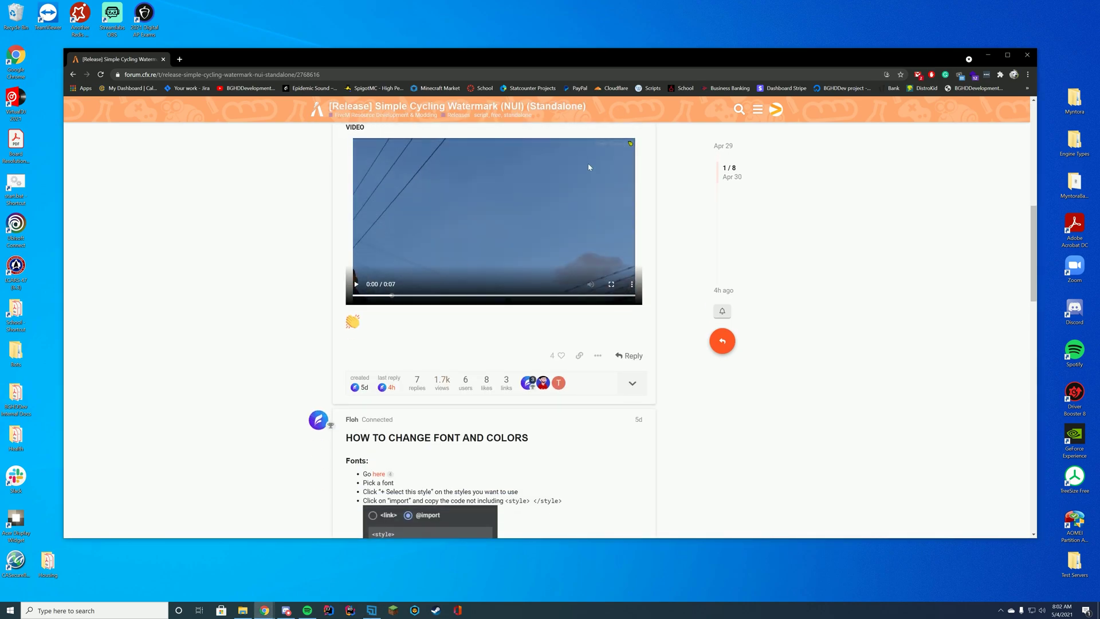
pyautogui.click(356, 284)
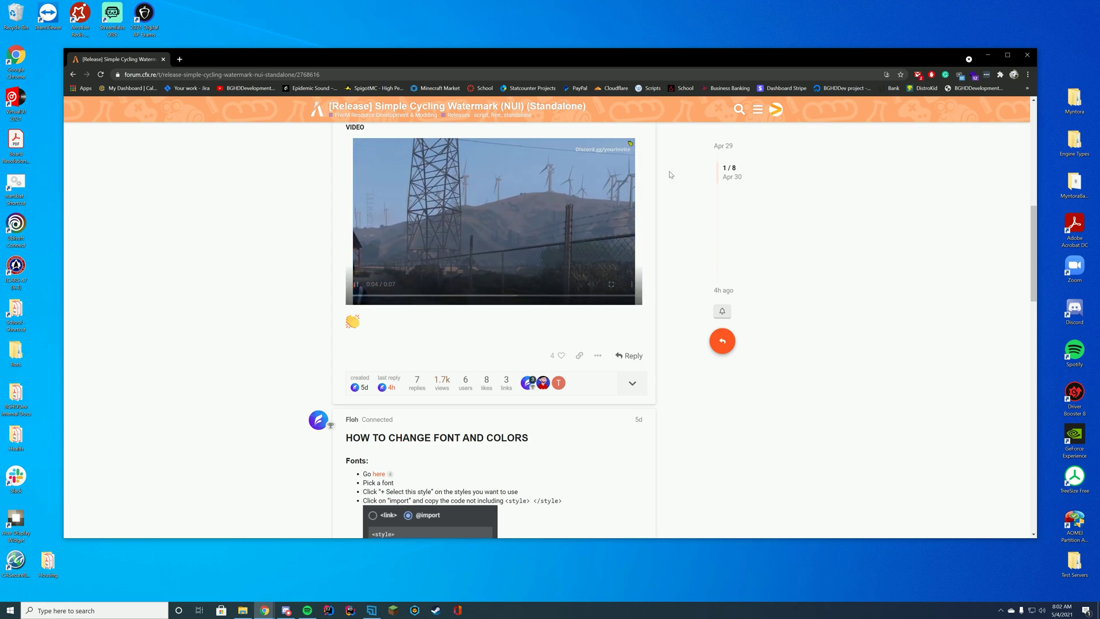
pyautogui.click(355, 285)
pyautogui.scroll(4, 724, 335)
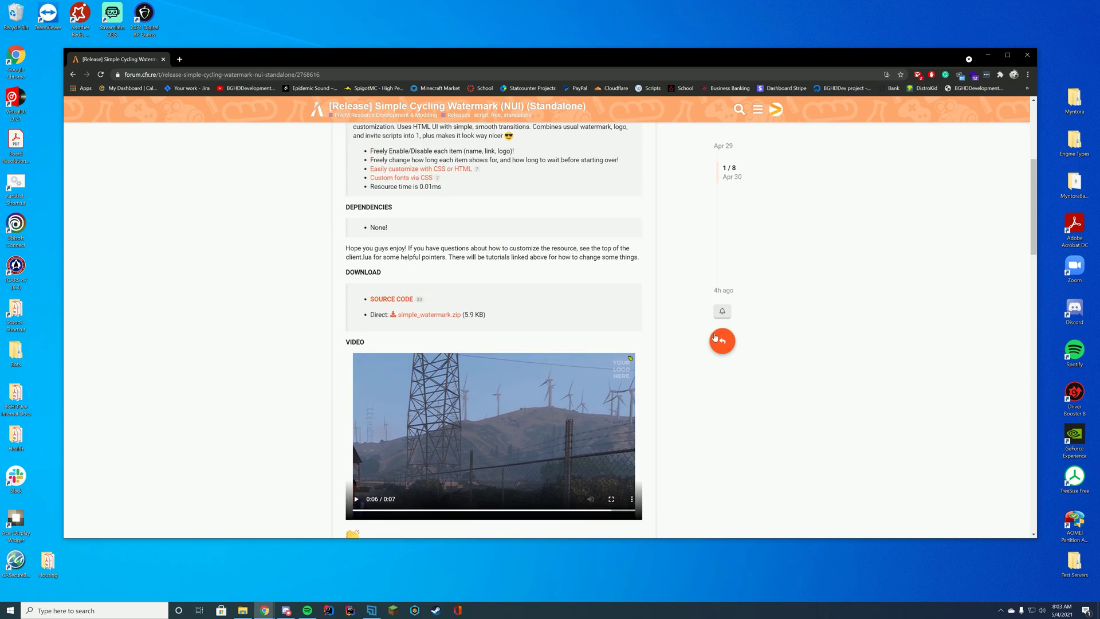
pyautogui.scroll(-9, 718, 336)
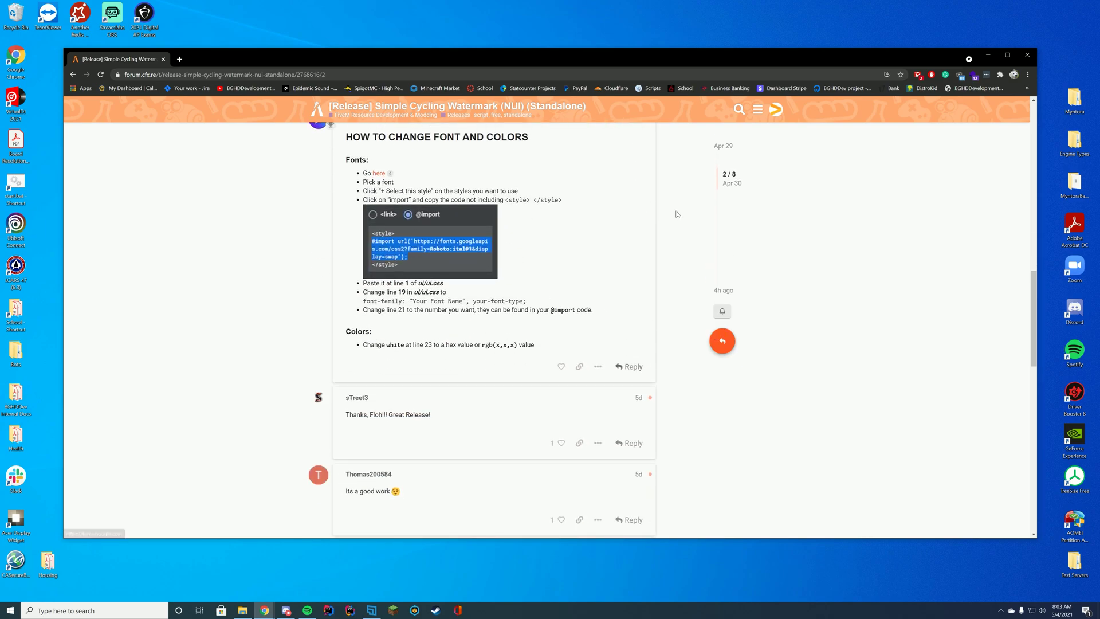
pyautogui.scroll(10, 698, 306)
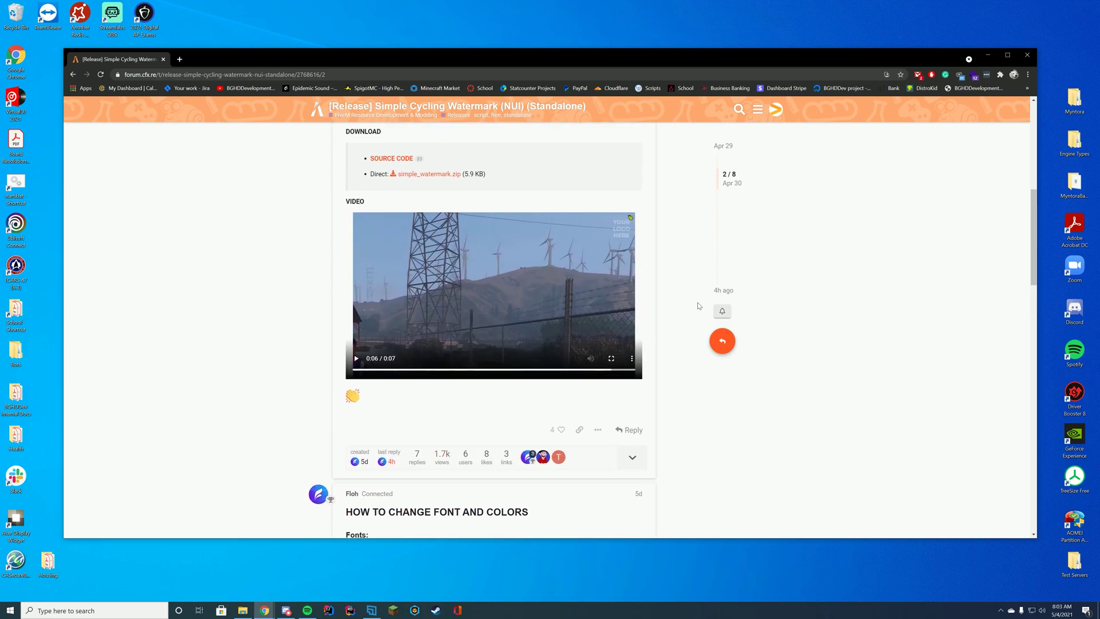
pyautogui.scroll(1, 698, 303)
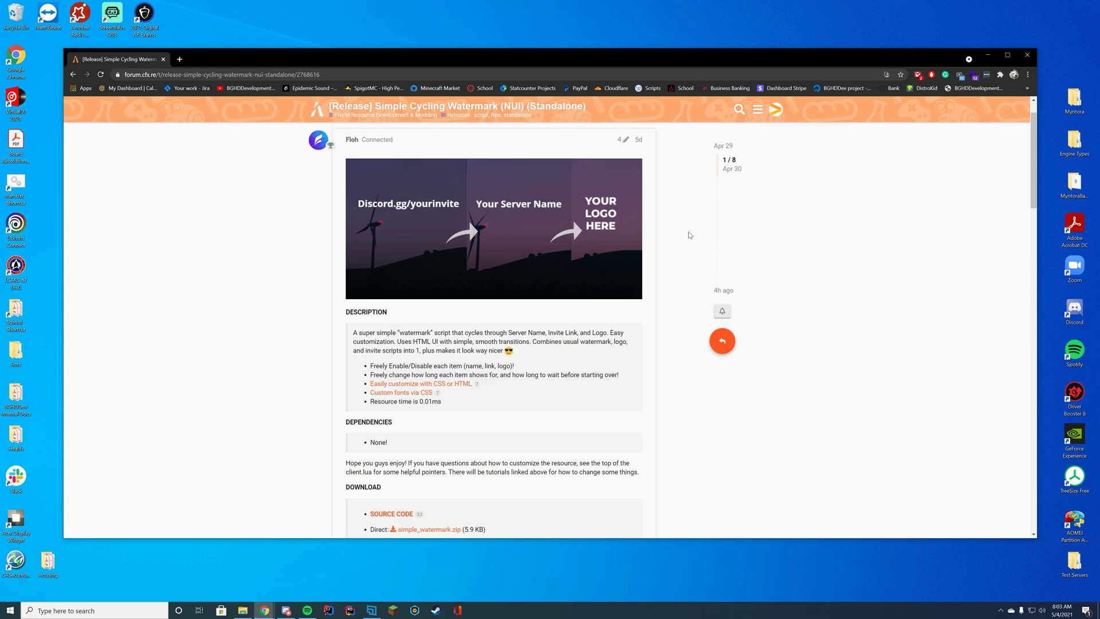
pyautogui.scroll(1, 663, 237)
pyautogui.scroll(-5, 663, 237)
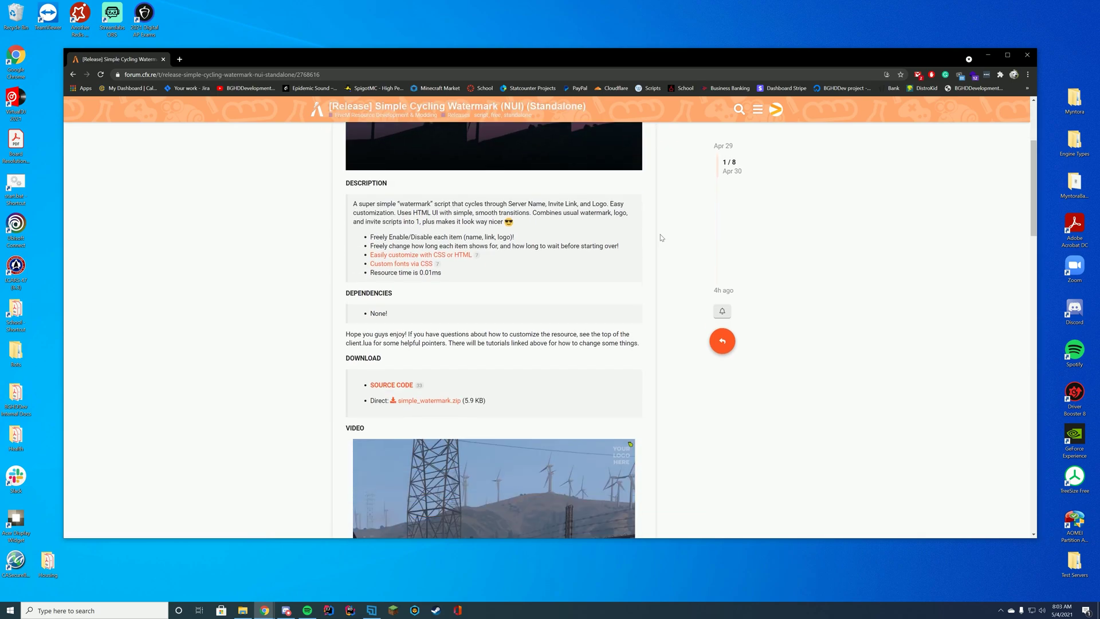
# Step: Download simple_watermark.zip through the post's direct link and open the archive alongside the FiveMServer folder
pyautogui.scroll(-1, 663, 237)
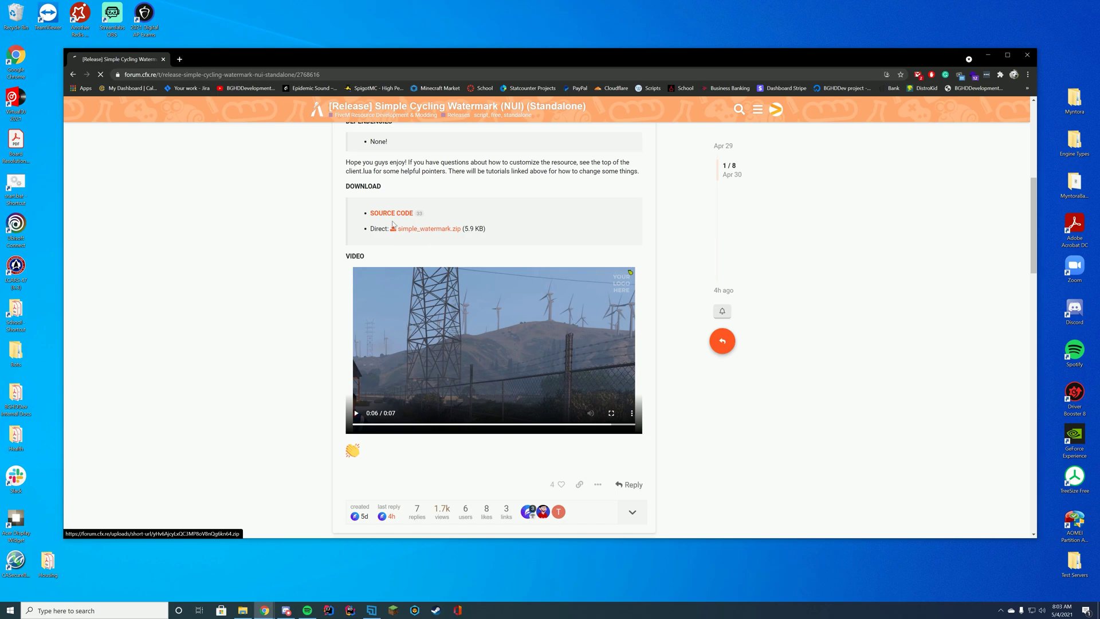
pyautogui.click(425, 229)
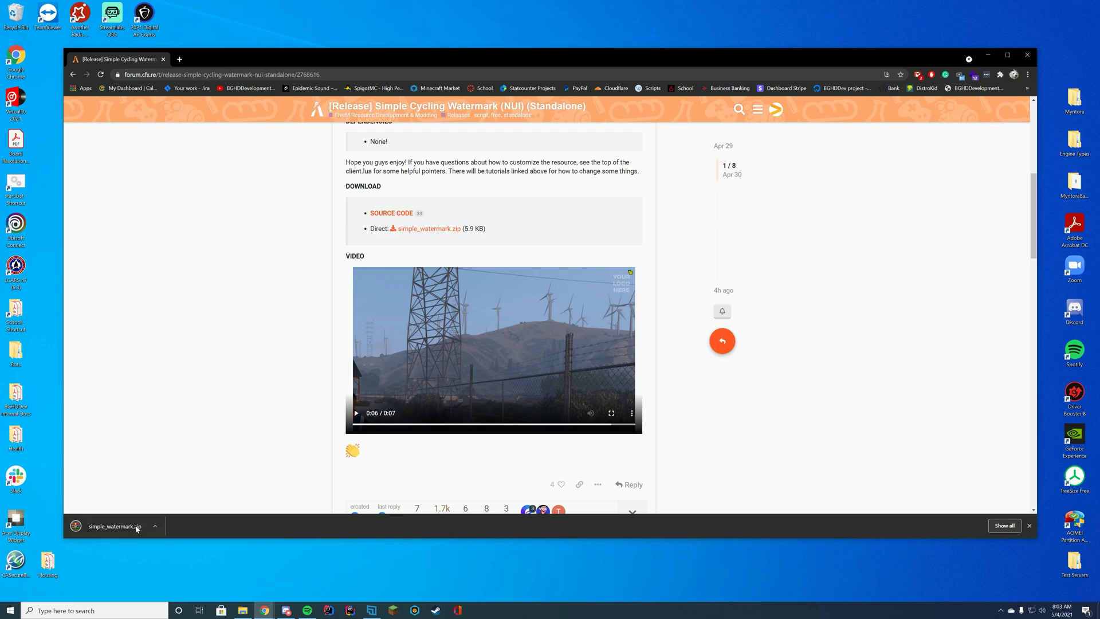
pyautogui.click(1034, 63)
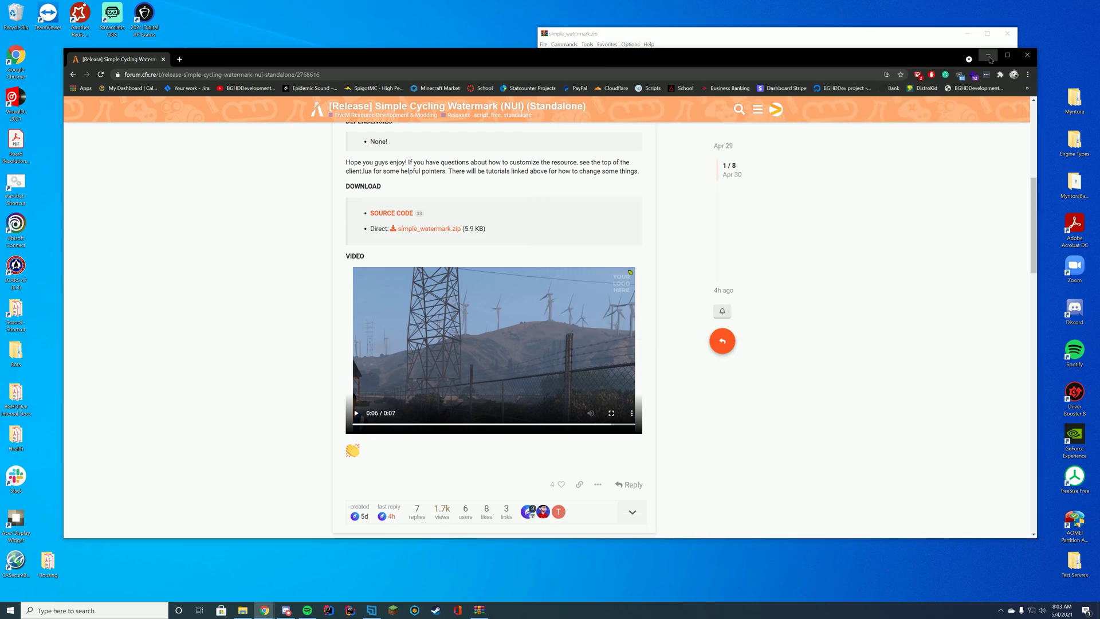
pyautogui.click(987, 55)
pyautogui.moveTo(450, 68); pyautogui.dragTo(279, 117)
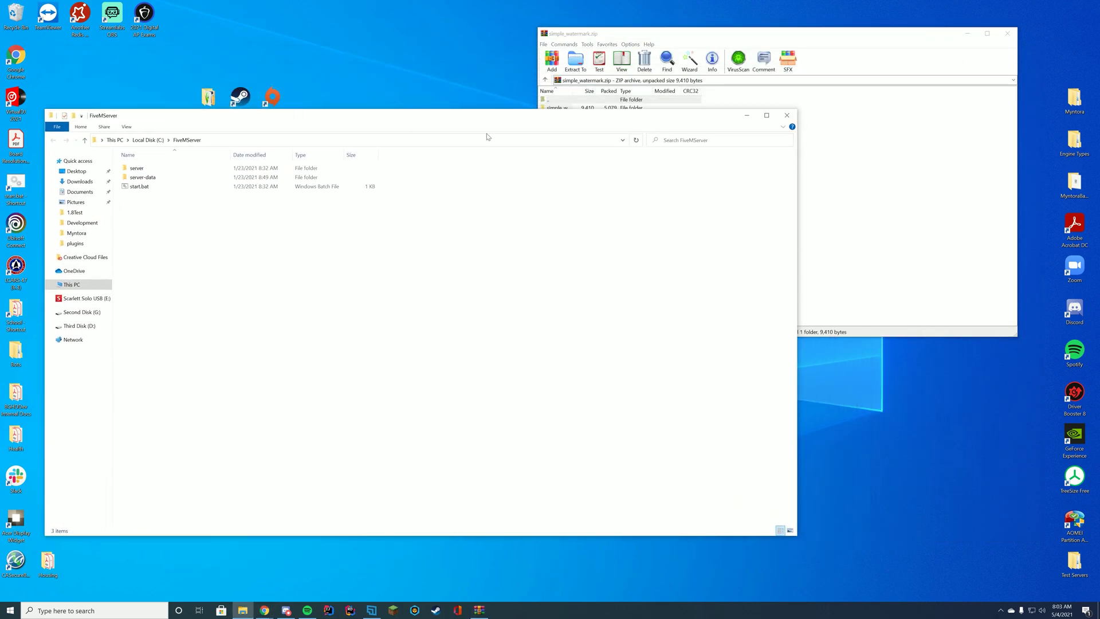
# Step: Inspect the contents of the simple_watermark folder inside the archive and return to the archive's root
pyautogui.click(893, 164)
pyautogui.click(553, 109)
pyautogui.doubleClick(552, 109)
pyautogui.doubleClick(568, 100)
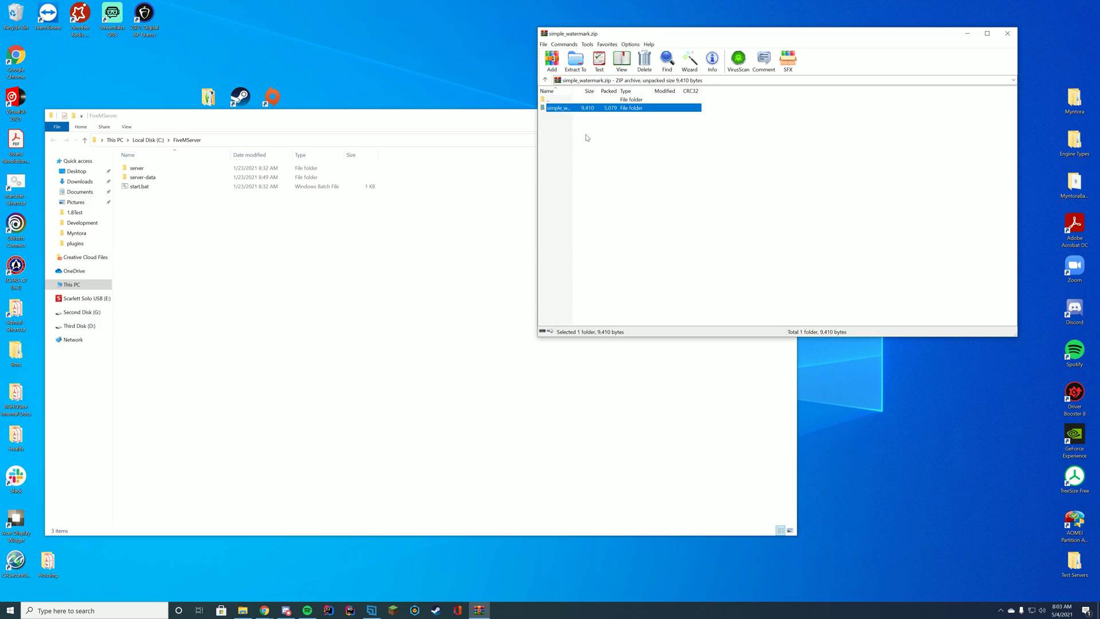
pyautogui.doubleClick(567, 110)
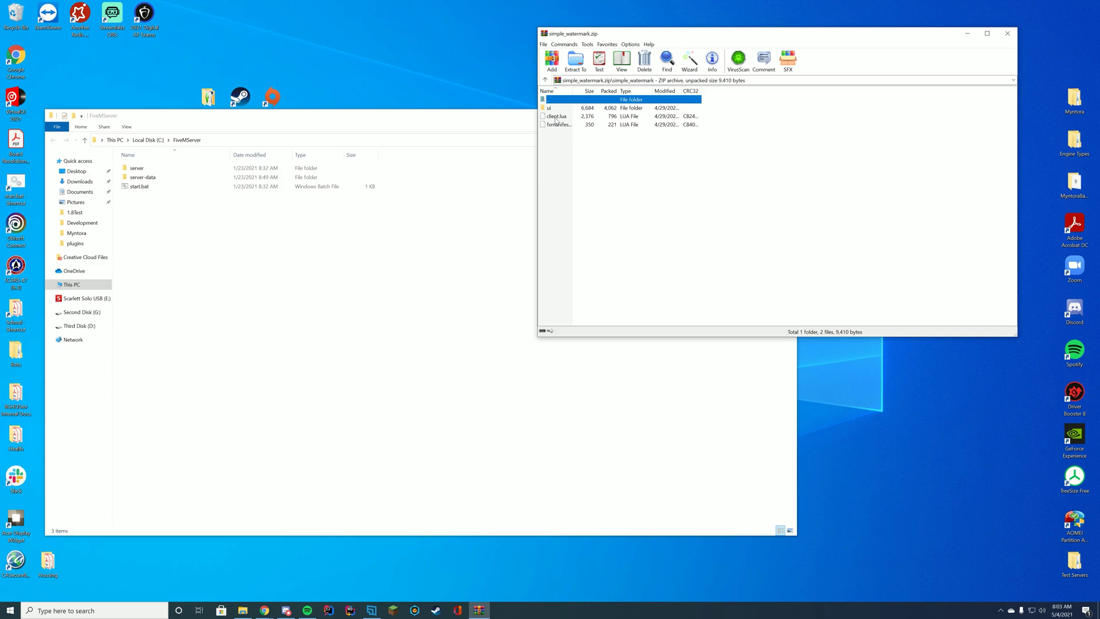
pyautogui.doubleClick(564, 101)
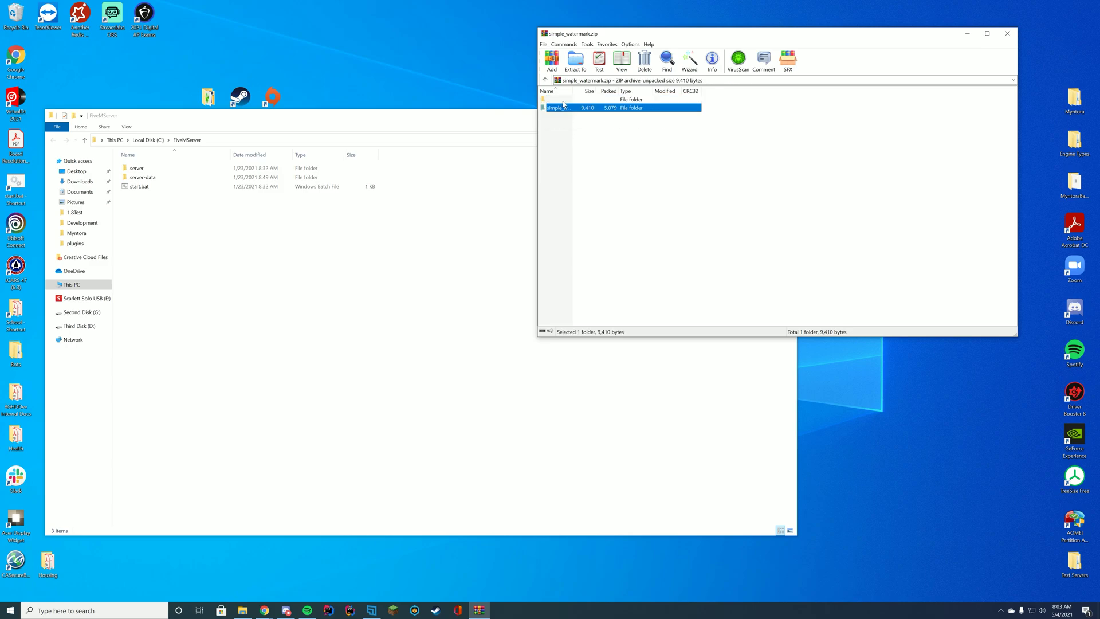
# Step: Extract the simple_watermark folder from the archive into FiveMServer\server-data\resources and close the archive
pyautogui.doubleClick(143, 177)
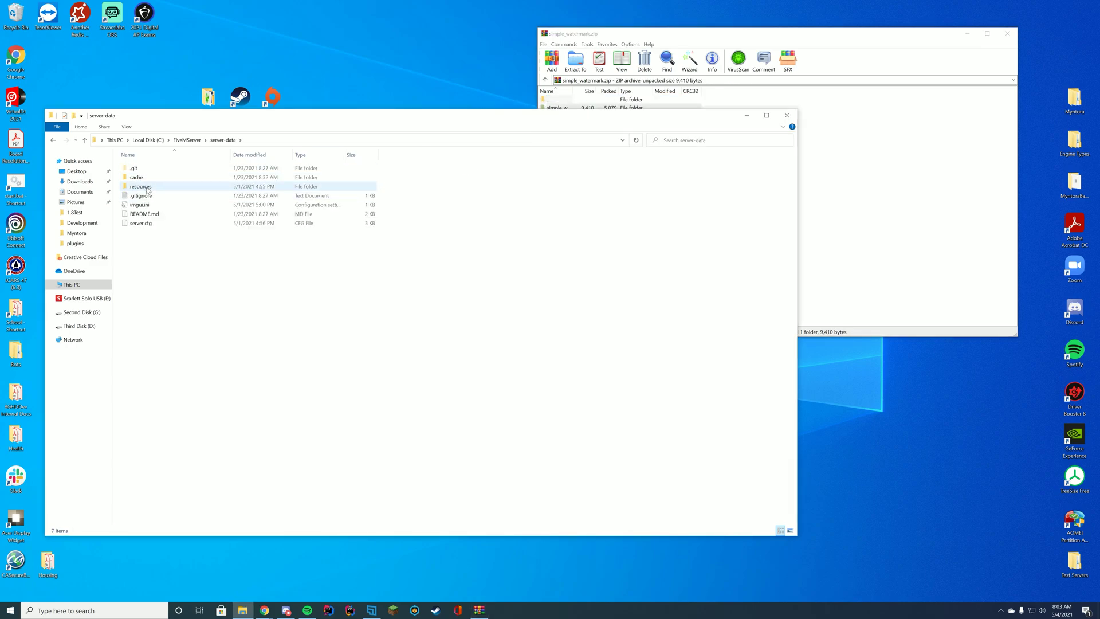
pyautogui.doubleClick(203, 195)
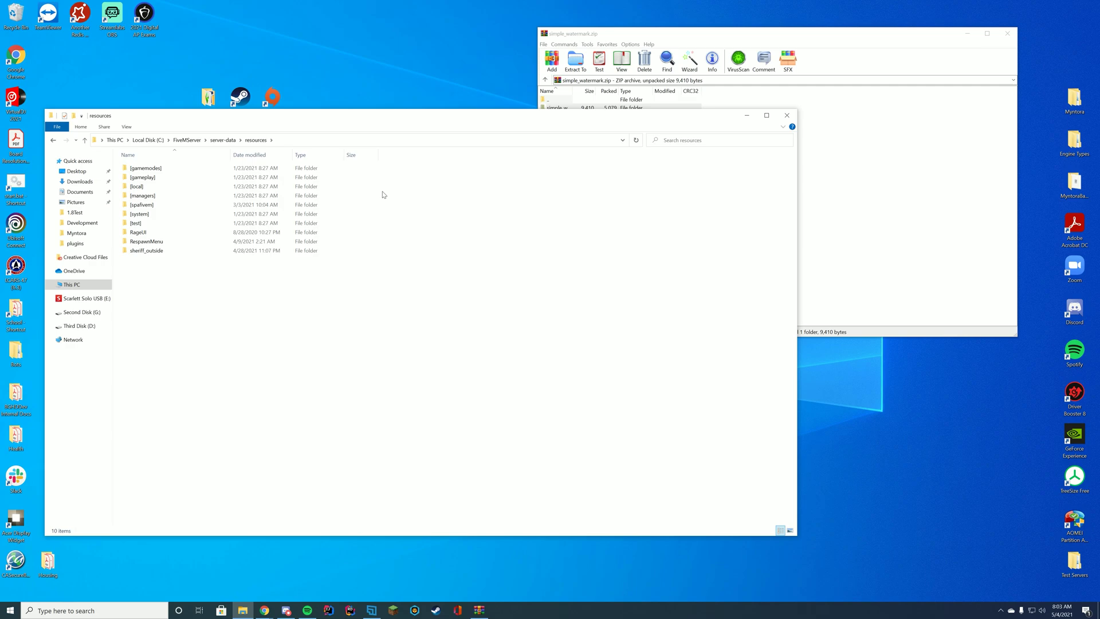
pyautogui.click(825, 177)
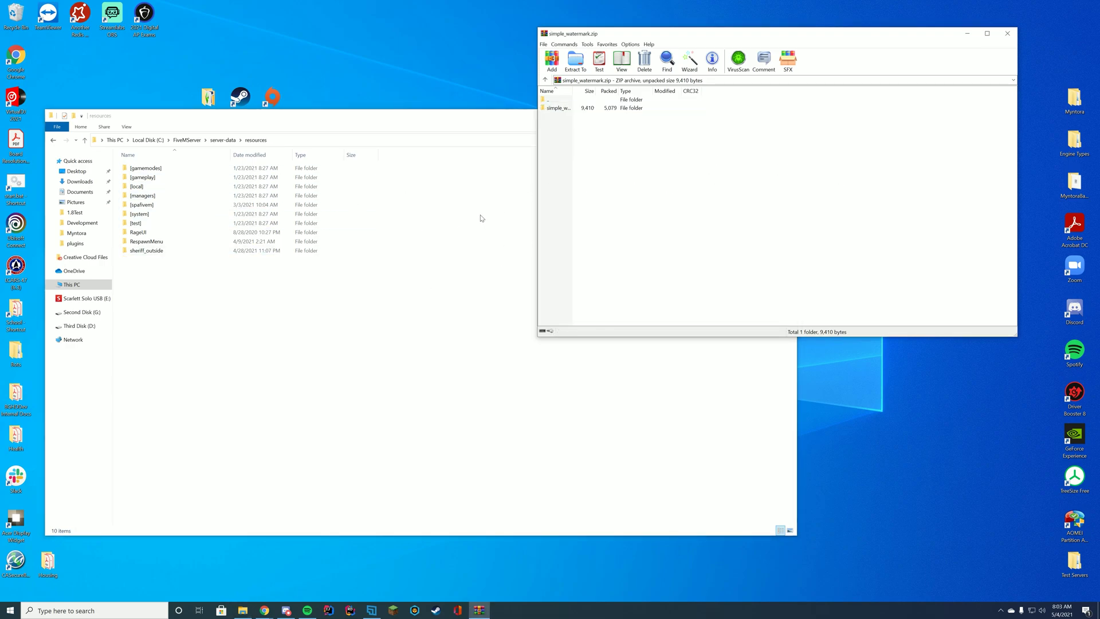
pyautogui.moveTo(731, 39); pyautogui.dragTo(810, 48)
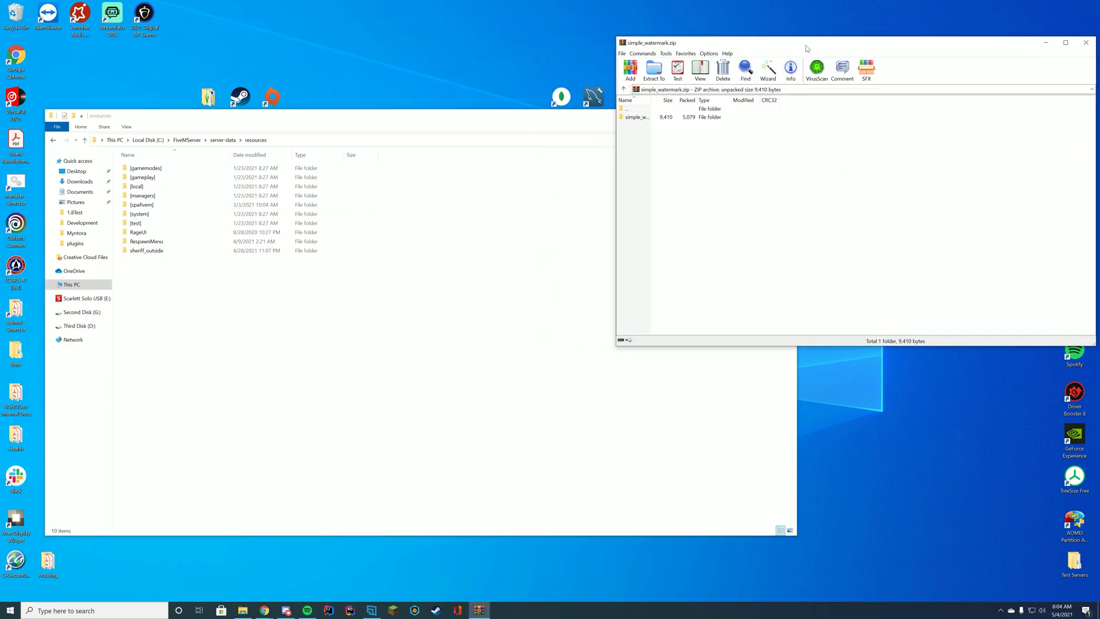
pyautogui.moveTo(634, 123); pyautogui.dragTo(158, 336)
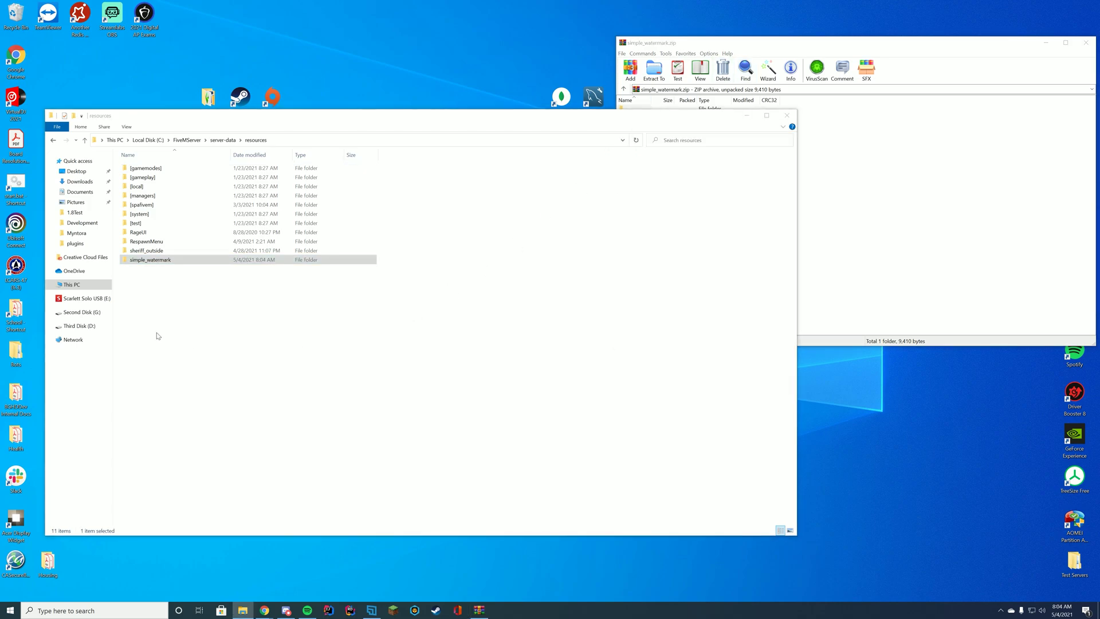
pyautogui.click(1086, 42)
pyautogui.moveTo(445, 121); pyautogui.dragTo(575, 69)
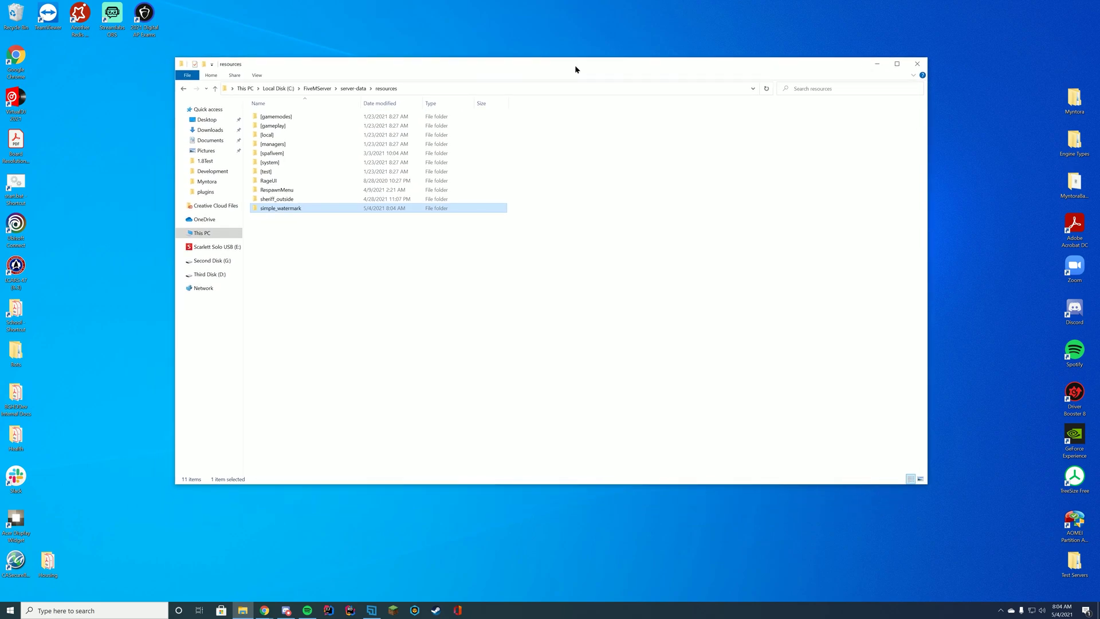
# Step: Open client.lua from the extracted simple_watermark folder in Notepad++, dismissing the update offer
pyautogui.doubleClick(269, 208)
pyautogui.rightClick(271, 127)
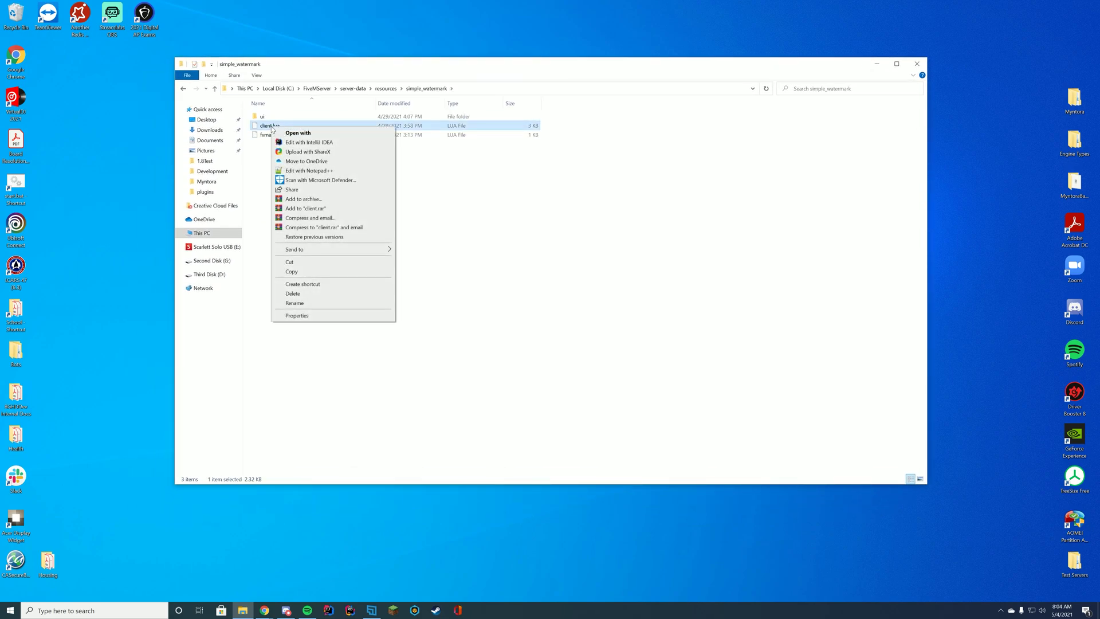
pyautogui.click(309, 170)
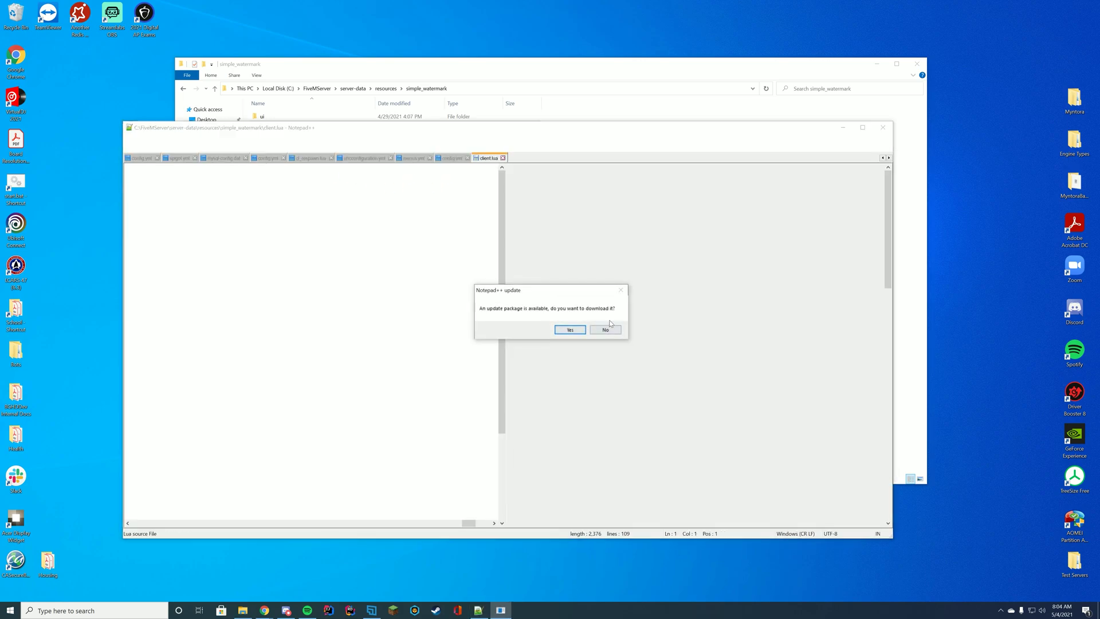
pyautogui.click(622, 293)
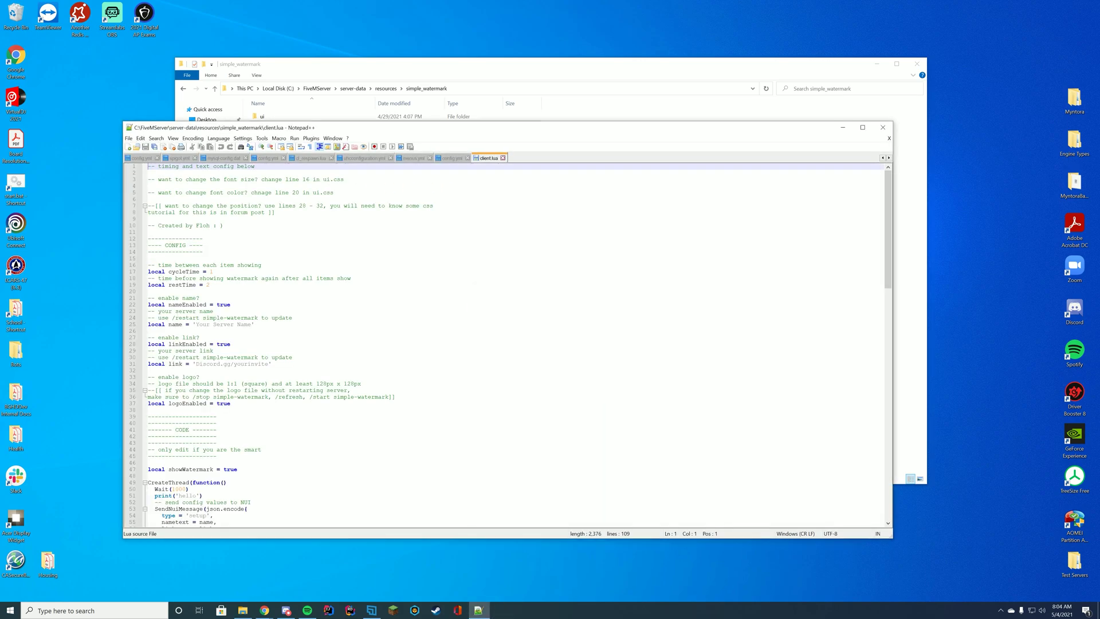
pyautogui.moveTo(399, 133); pyautogui.dragTo(456, 82)
# Step: Examine the font size, font color and cycle time notes in client.lua and the files in the ui folder
pyautogui.moveTo(234, 129); pyautogui.dragTo(400, 129)
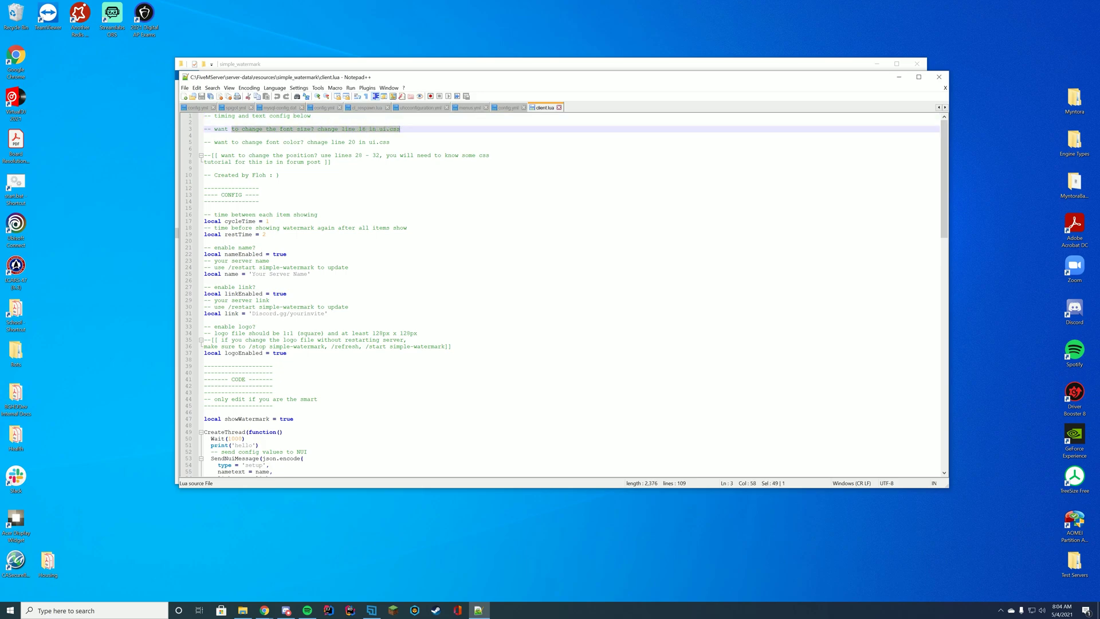
pyautogui.doubleClick(384, 142)
pyautogui.moveTo(310, 129); pyautogui.dragTo(397, 129)
pyautogui.click(355, 129)
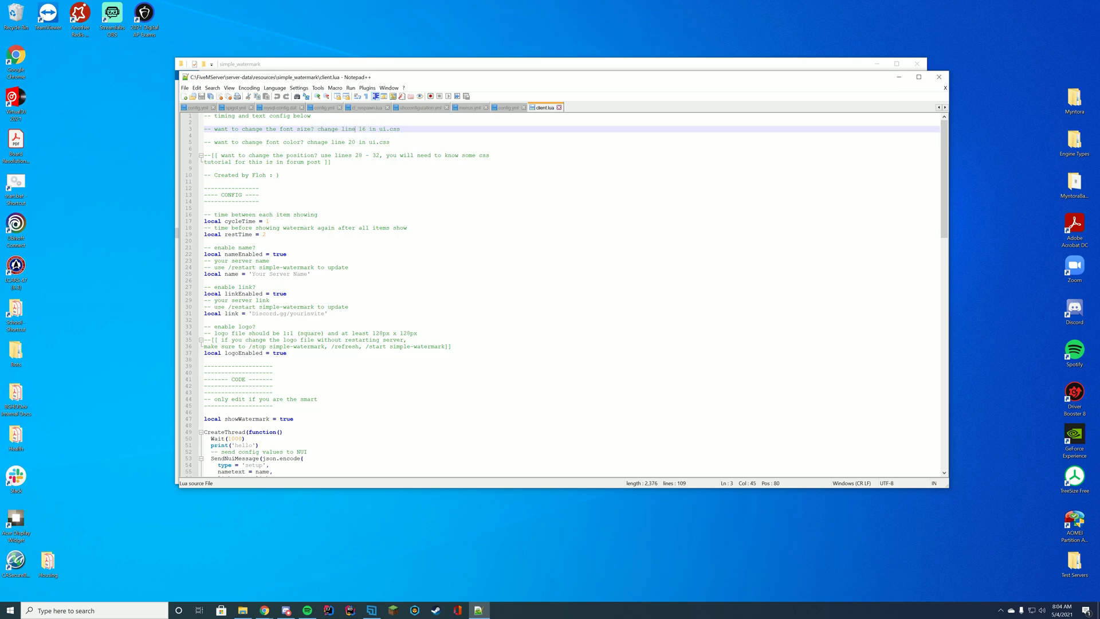
pyautogui.click(541, 66)
pyautogui.doubleClick(265, 116)
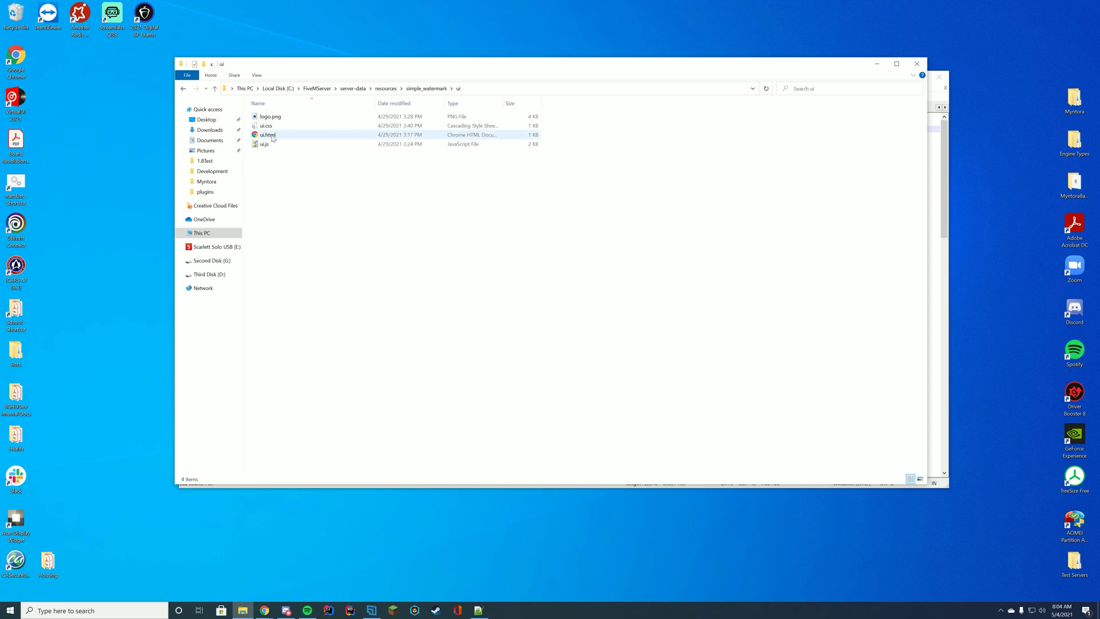
pyautogui.click(943, 163)
pyautogui.click(269, 221)
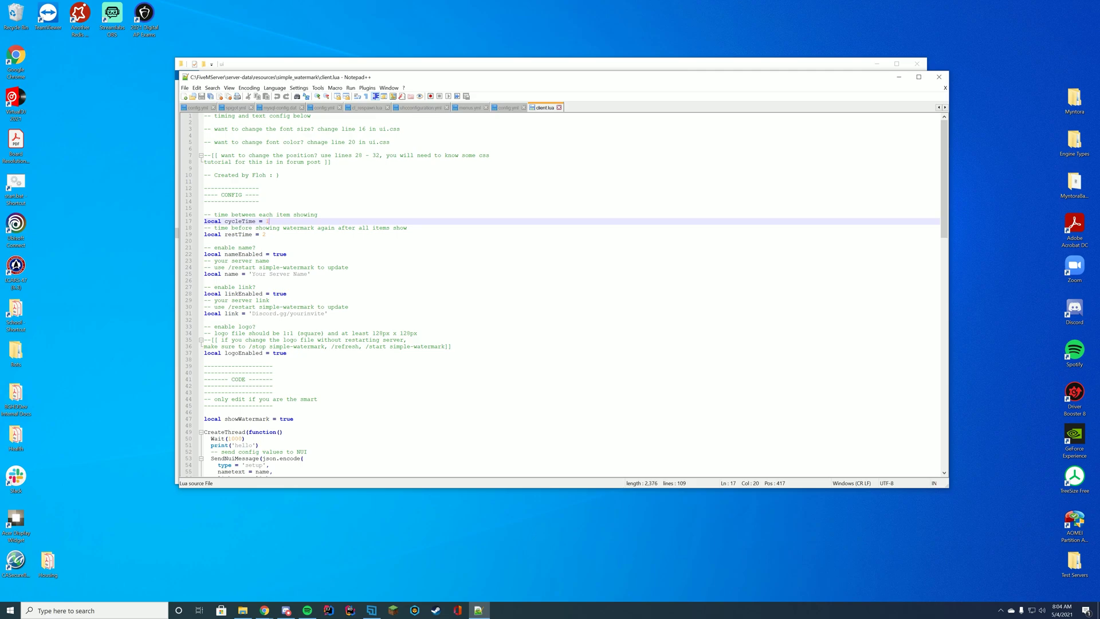
# Step: Set the server name value in client.lua to 'Noodles''s Server' and save the file
pyautogui.moveTo(308, 274); pyautogui.dragTo(249, 274)
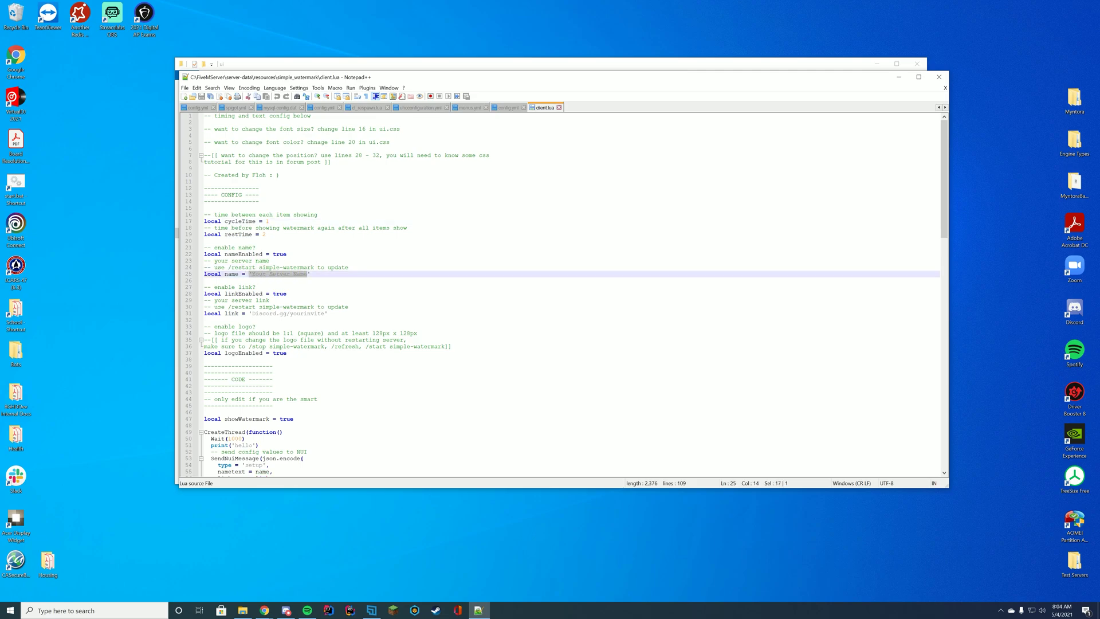
pyautogui.write('Noodles')
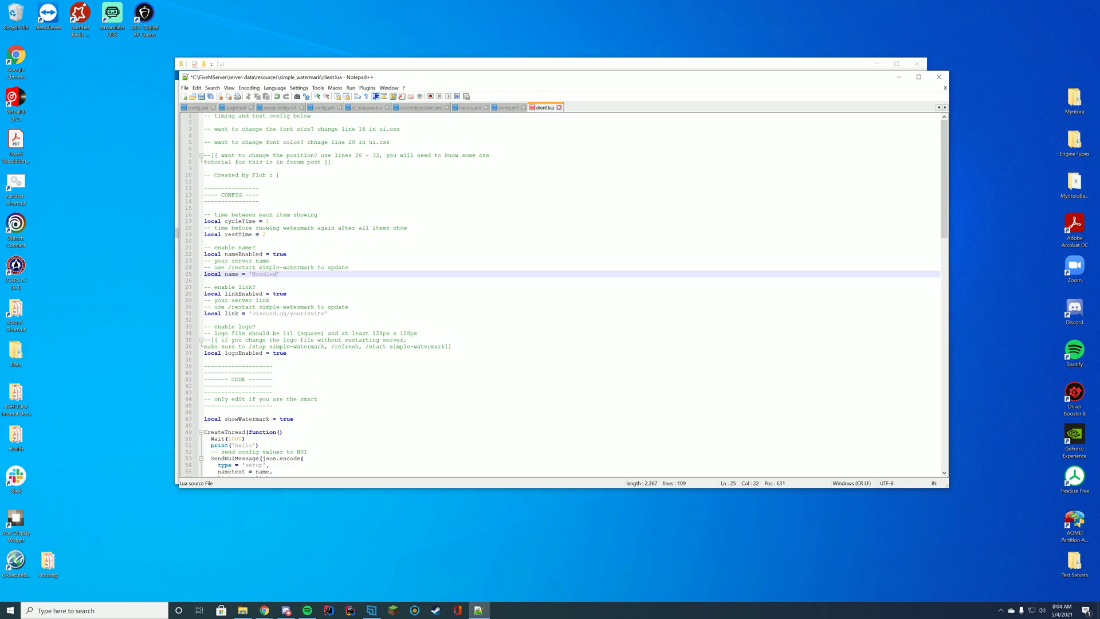
pyautogui.write("'s Server")
pyautogui.click(205, 281)
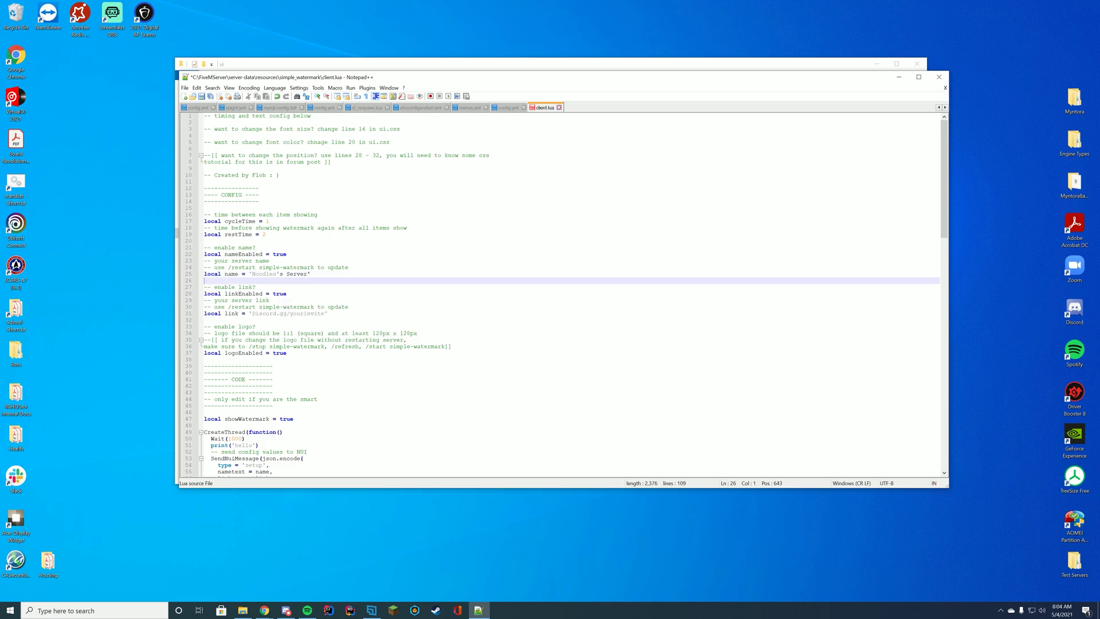
pyautogui.click(282, 273)
pyautogui.write("'")
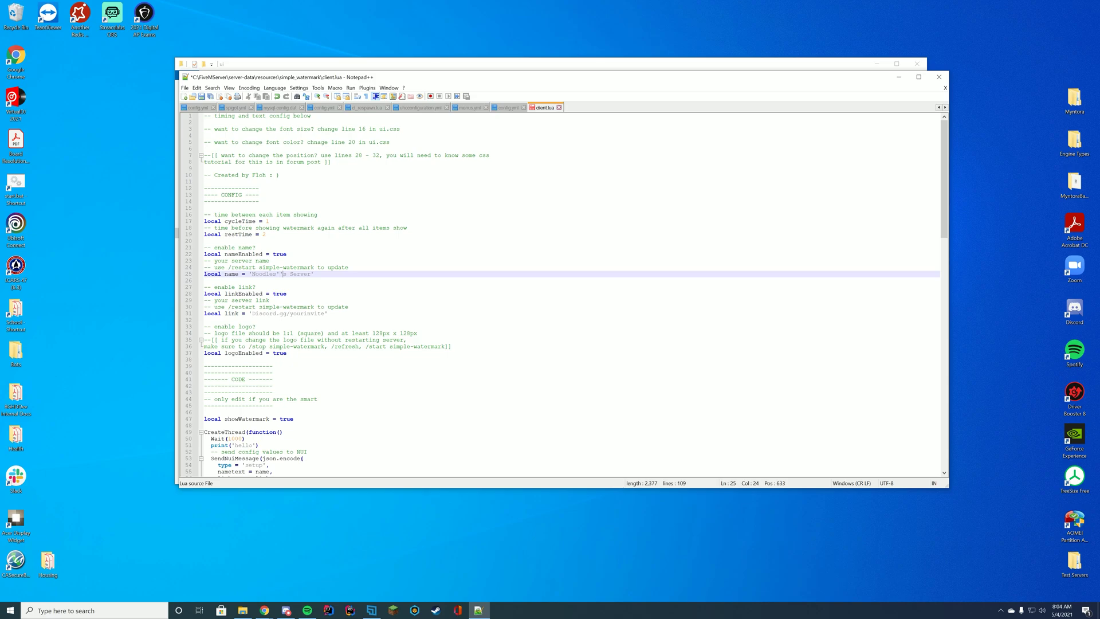
pyautogui.click(314, 274)
pyautogui.hotkey('ctrl', 's')
pyautogui.click(286, 293)
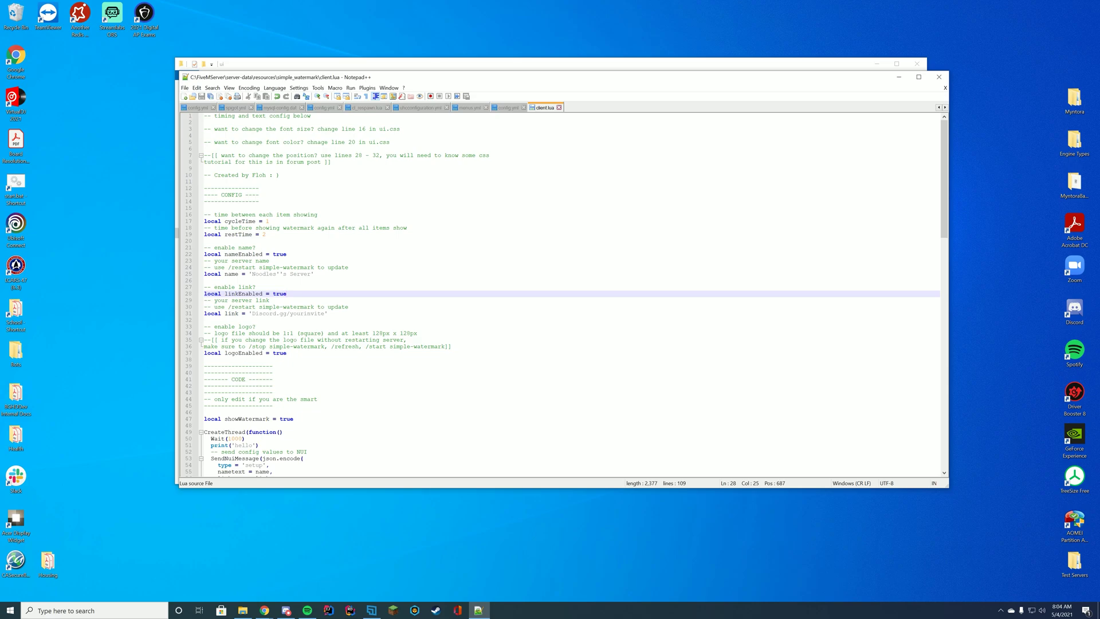
pyautogui.moveTo(325, 313); pyautogui.dragTo(252, 314)
pyautogui.write('https')
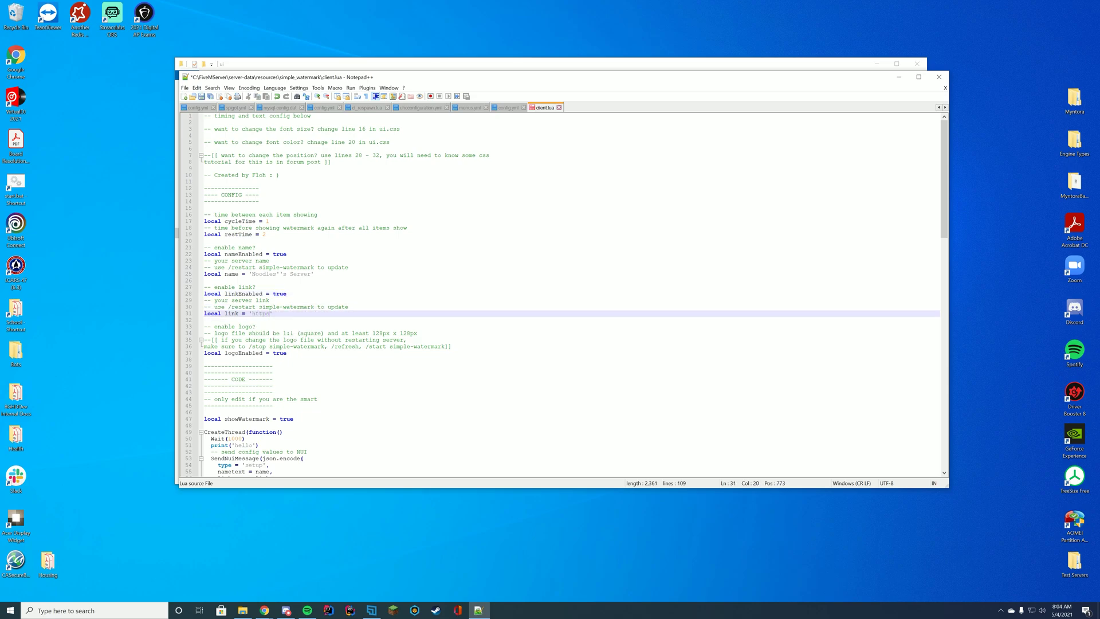
pyautogui.write('://bgbddevelopment.com/discord')
pyautogui.press('Down')
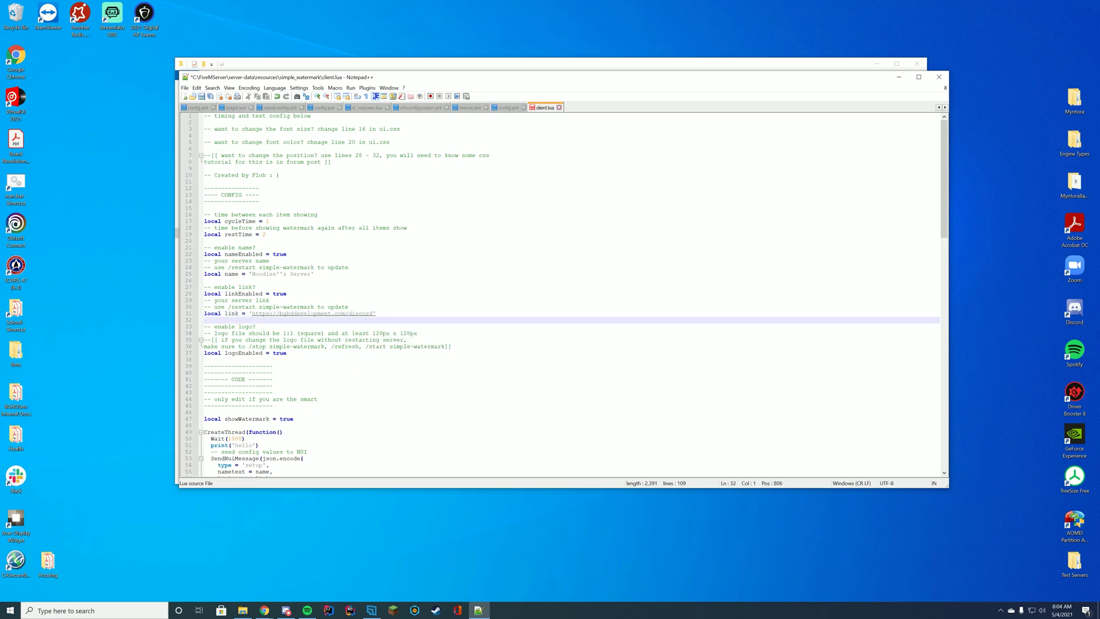
# Step: Set logoEnabled to false in client.lua, save the file and close the editor
pyautogui.doubleClick(280, 352)
pyautogui.write('false')
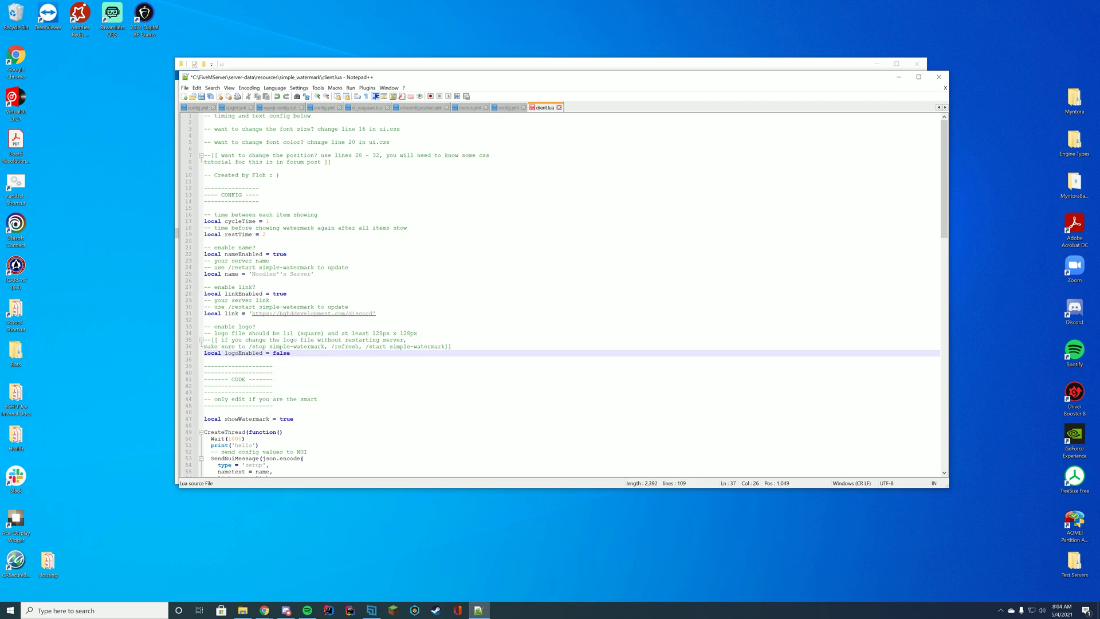
pyautogui.hotkey('ctrl', 's')
pyautogui.click(939, 77)
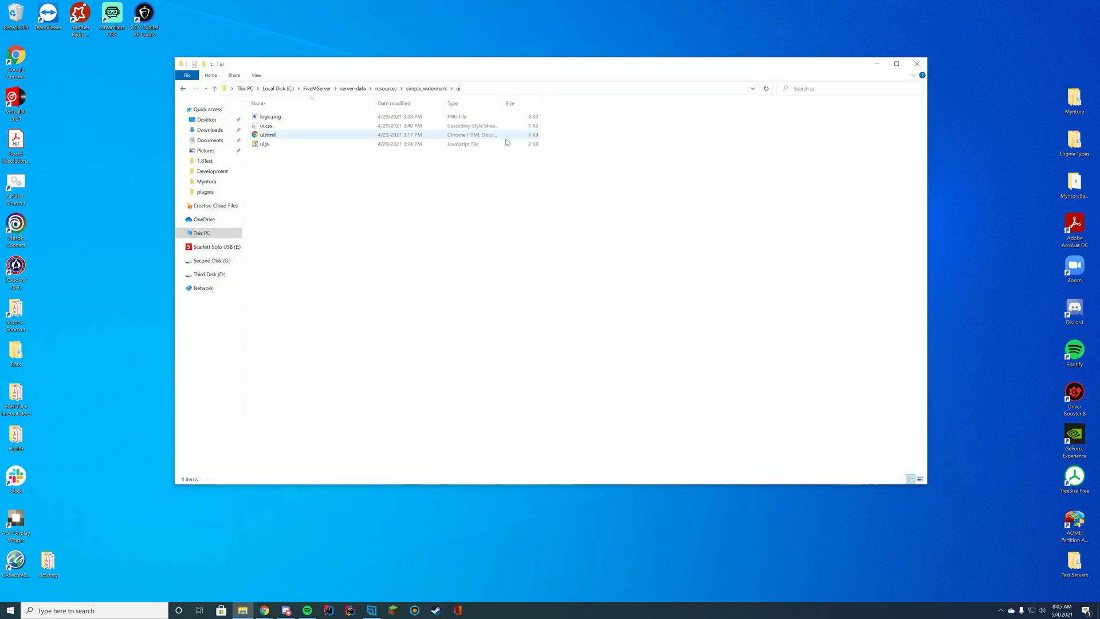
# Step: Return to the server's resources folder and check the simple_watermark folder's exact name without renaming it
pyautogui.hotkey('alt', 'Up')
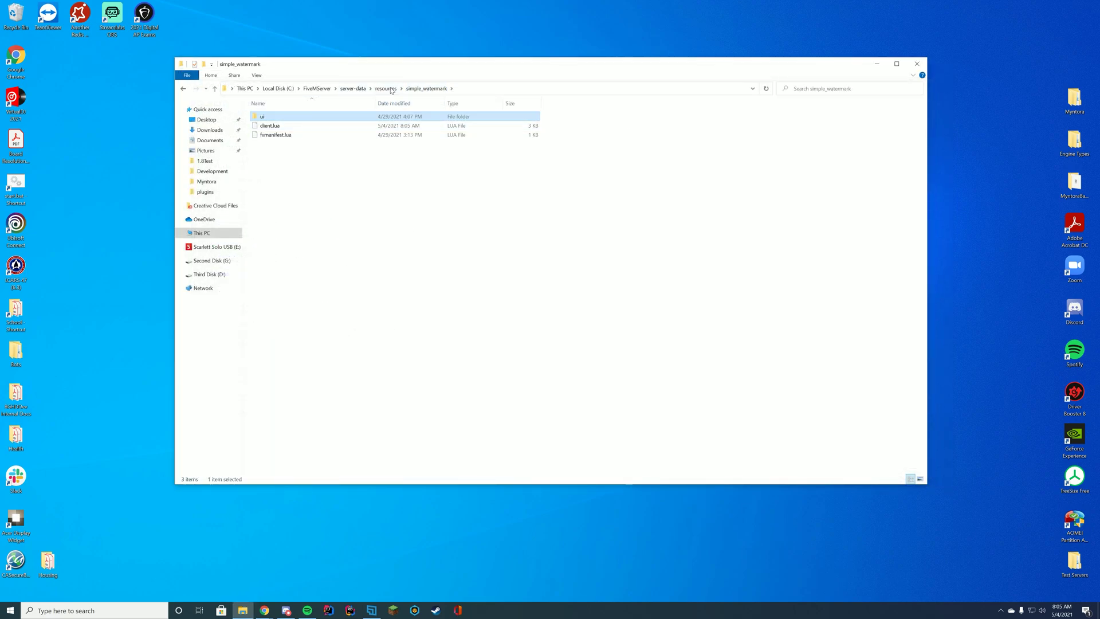
pyautogui.hotkey('alt', 'Up')
pyautogui.rightClick(277, 210)
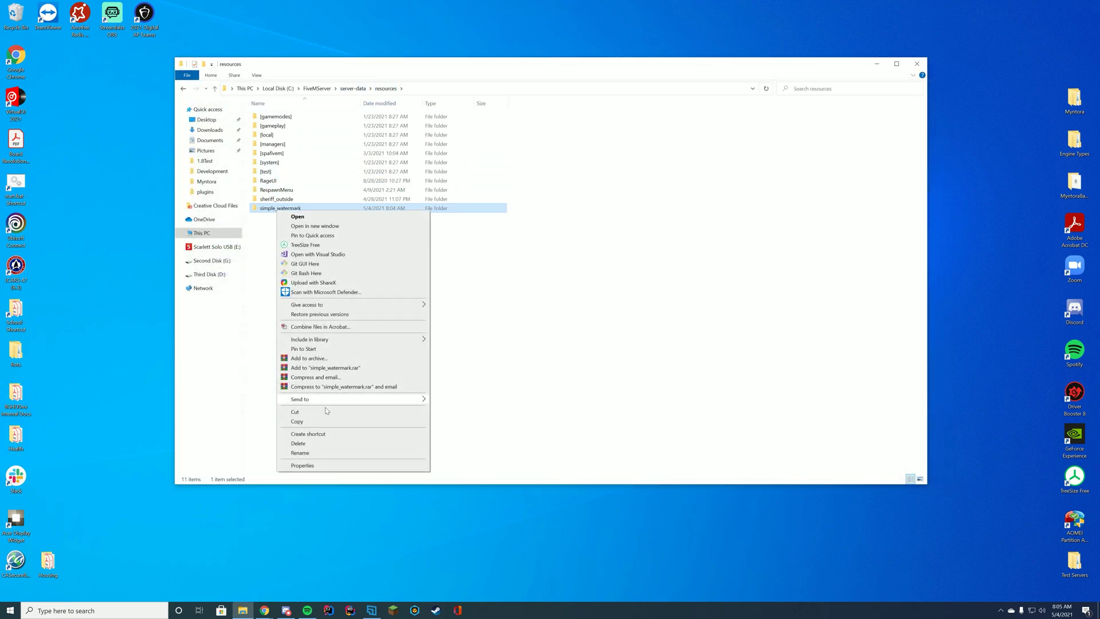
pyautogui.click(312, 452)
pyautogui.click(382, 245)
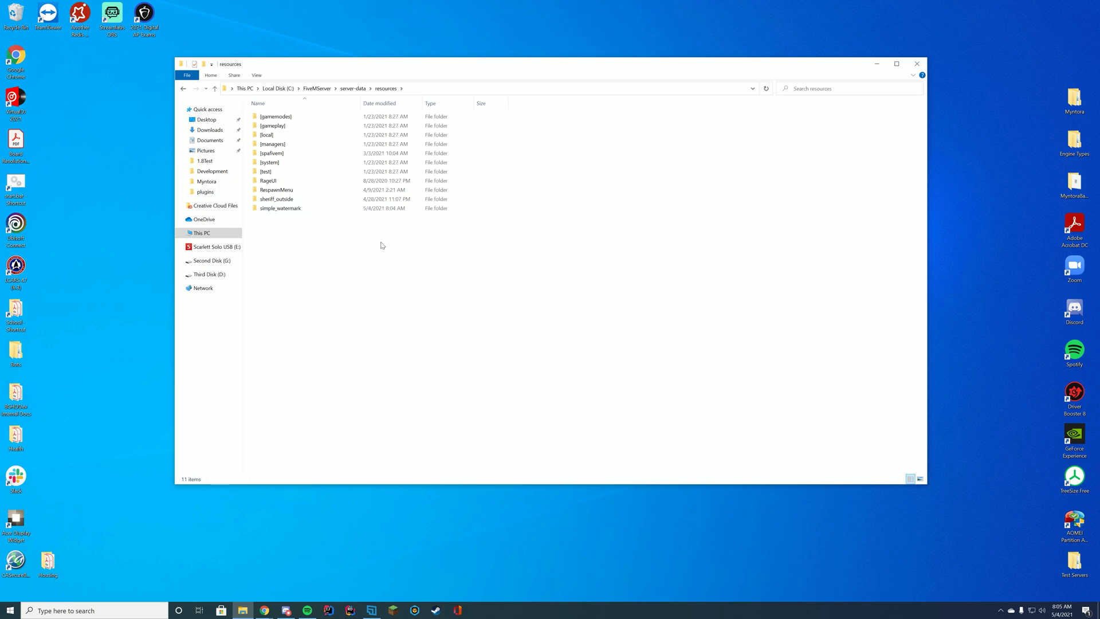
# Step: Open server.cfg from the server-data folder in Notepad++
pyautogui.click(353, 89)
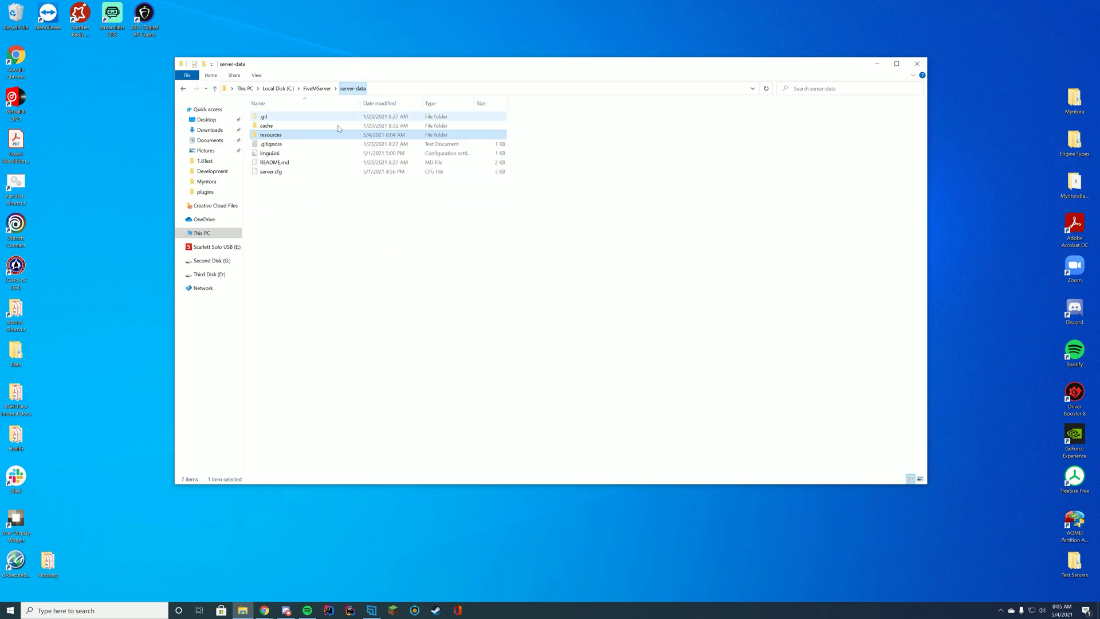
pyautogui.rightClick(277, 173)
pyautogui.click(312, 216)
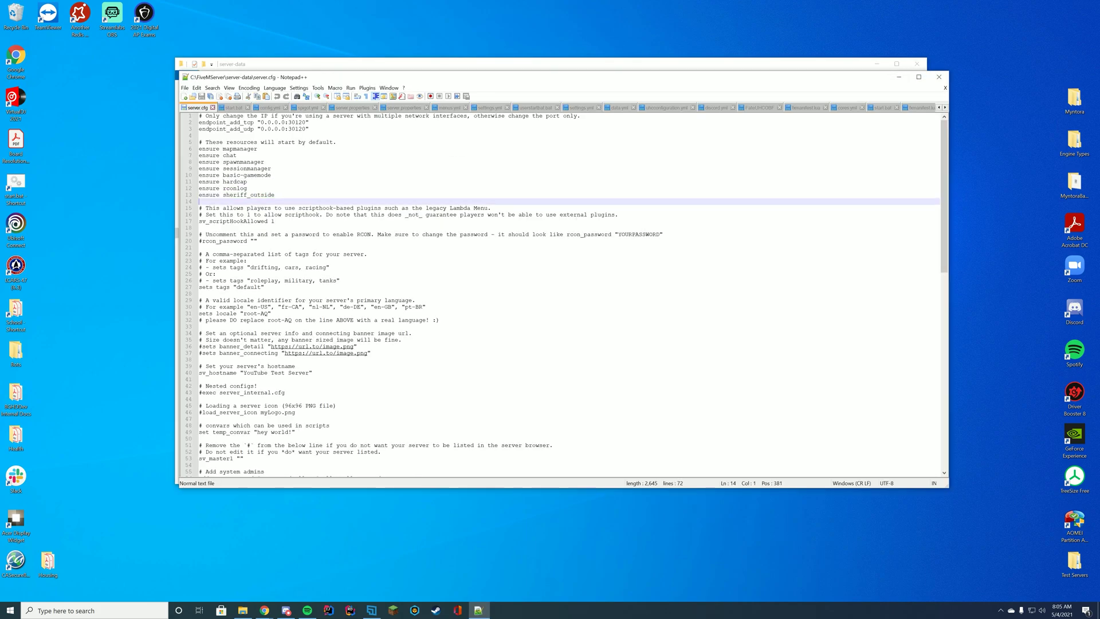
# Step: Replace the 'ensure sheriff_outside' line in server.cfg with 'ensure simple_watermark' and save the file
pyautogui.press('BackSpace')
pyautogui.press('BackSpace')
pyautogui.press('BackSpace')
pyautogui.press('BackSpace')
pyautogui.press('BackSpace')
pyautogui.write('uer simple_watermark')
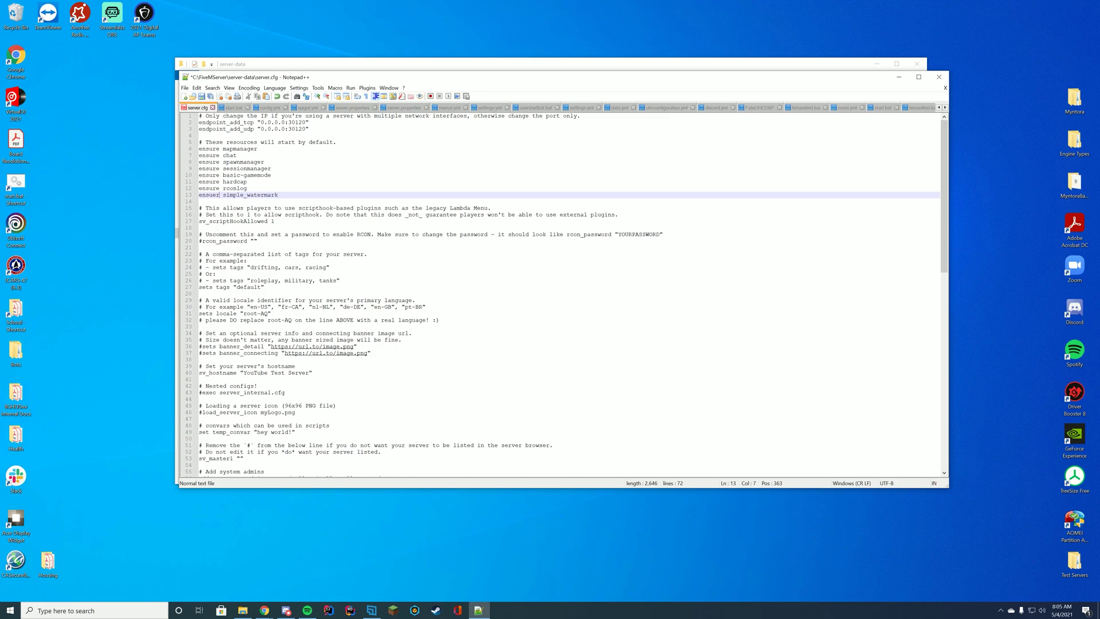
pyautogui.press('BackSpace')
pyautogui.press('BackSpace')
pyautogui.press('BackSpace')
pyautogui.press('BackSpace')
pyautogui.write('sure')
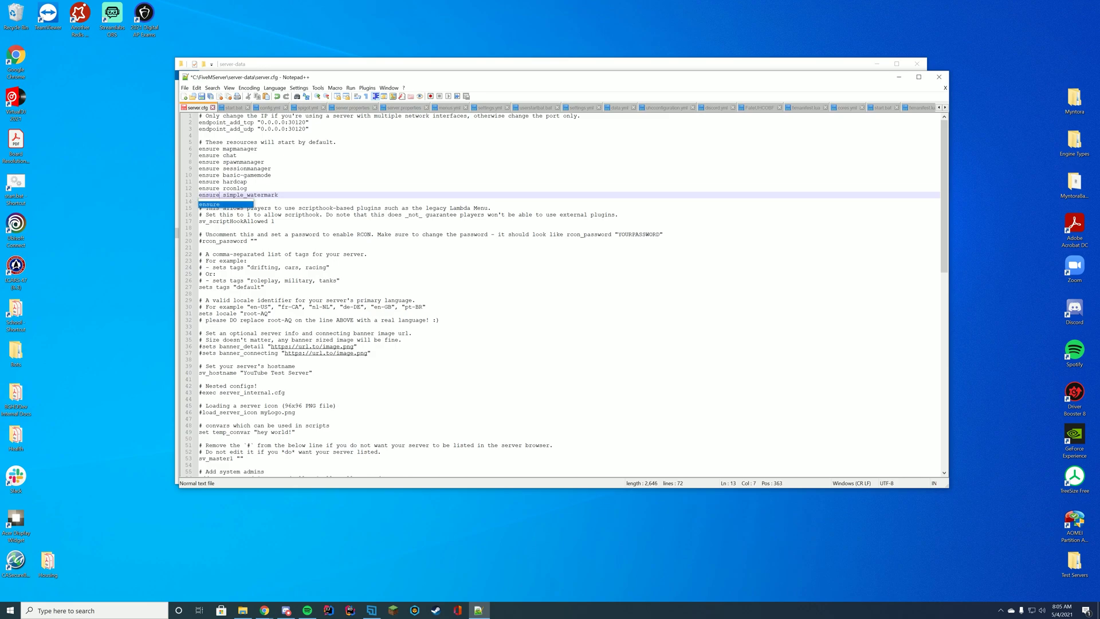
pyautogui.click(199, 201)
pyautogui.hotkey('ctrl', 's')
pyautogui.press('Left')
pyautogui.hotkey('shift', 'Left')
pyautogui.hotkey('shift', 'Left')
pyautogui.hotkey('shift', 'Left')
pyautogui.hotkey('shift', 'Left')
pyautogui.hotkey('shift', 'Left')
pyautogui.hotkey('shift', 'Left')
pyautogui.hotkey('shift', 'Left')
pyautogui.hotkey('shift', 'Left')
pyautogui.hotkey('shift', 'Left')
pyautogui.hotkey('shift', 'Left')
pyautogui.hotkey('shift', 'Left')
pyautogui.hotkey('shift', 'Left')
pyautogui.hotkey('shift', 'Left')
pyautogui.hotkey('shift', 'Left')
pyautogui.hotkey('shift', 'Left')
pyautogui.hotkey('shift', 'Left')
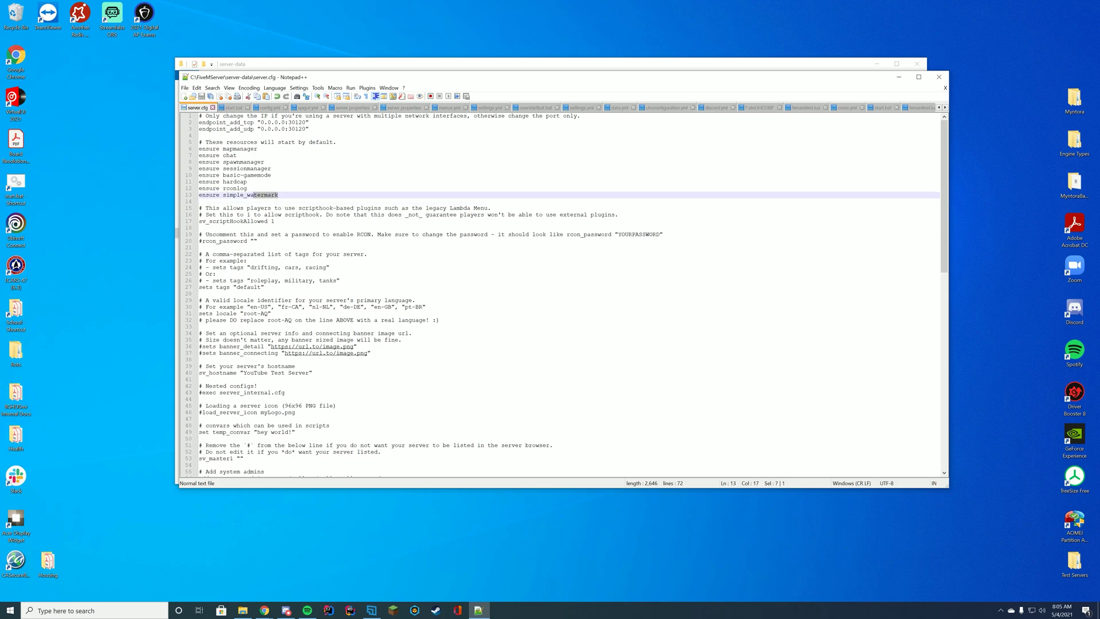
pyautogui.press('Right')
# Step: Close the editor and start the FiveM server with the start.bat shortcut on the desktop
pyautogui.click(939, 77)
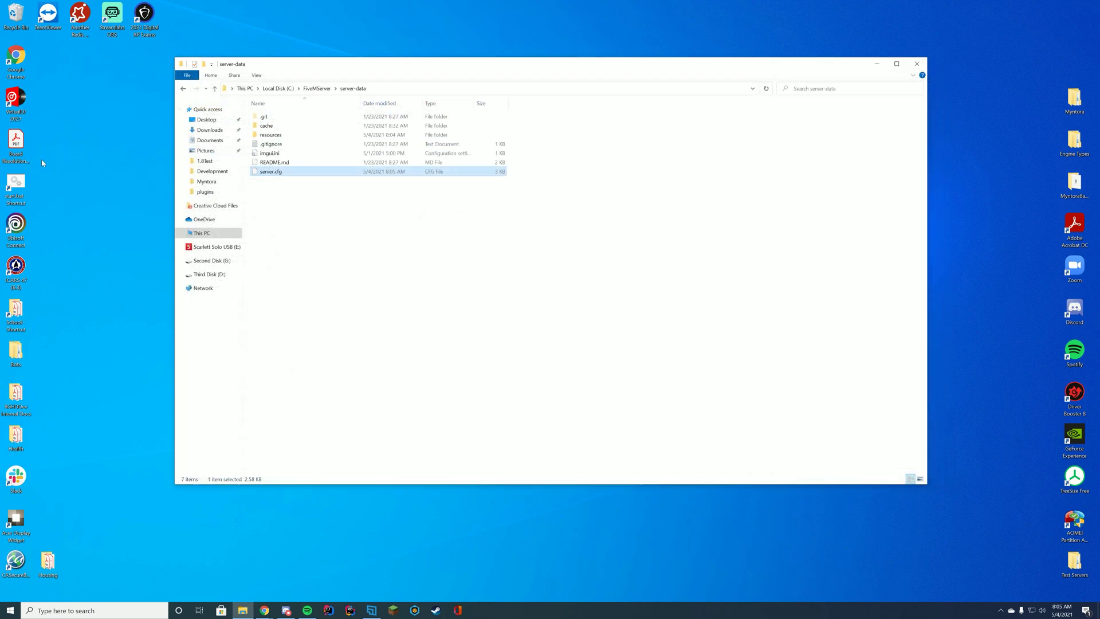
pyautogui.doubleClick(17, 186)
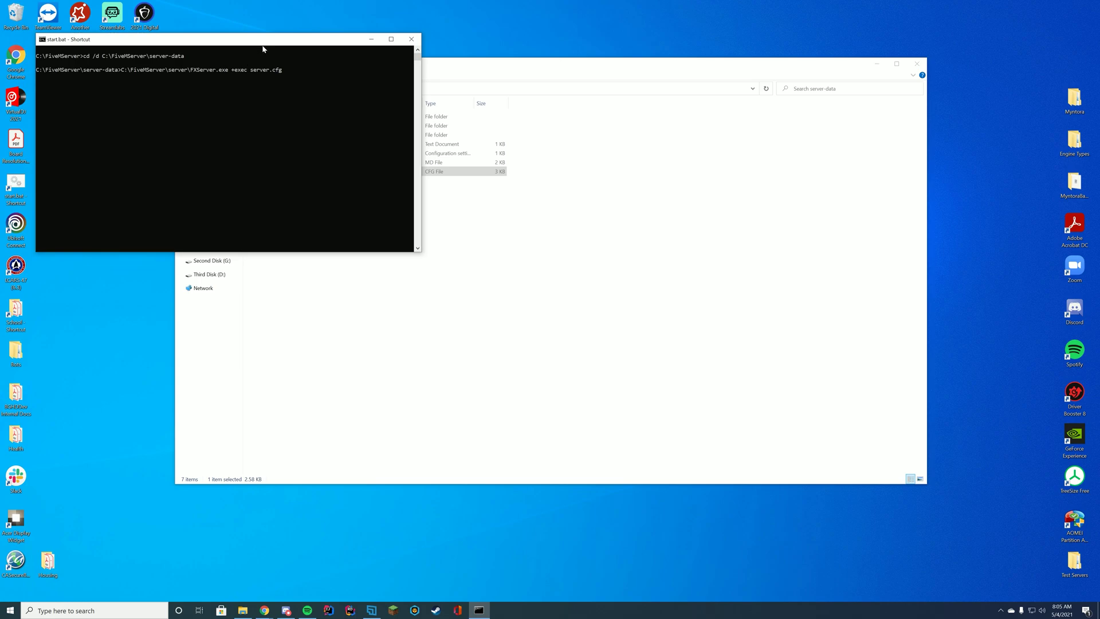